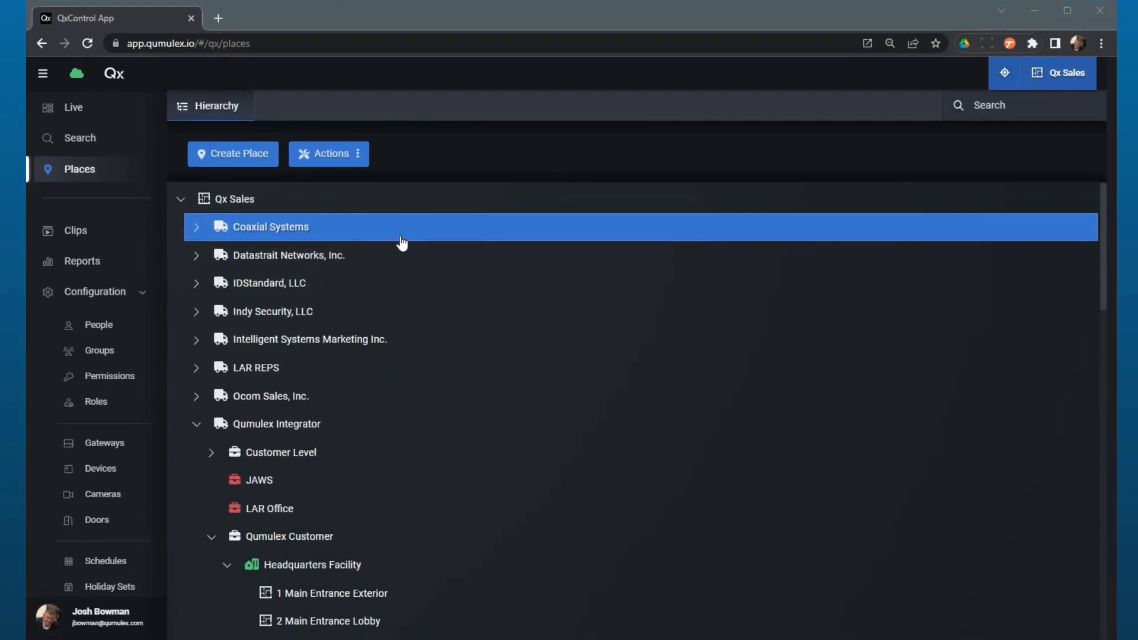
Set the scope to the Qumulex Integrator place and close its details.
{"action": "scroll", "coordinate": [397, 450], "scroll_direction": "down", "scroll_amount": 1}
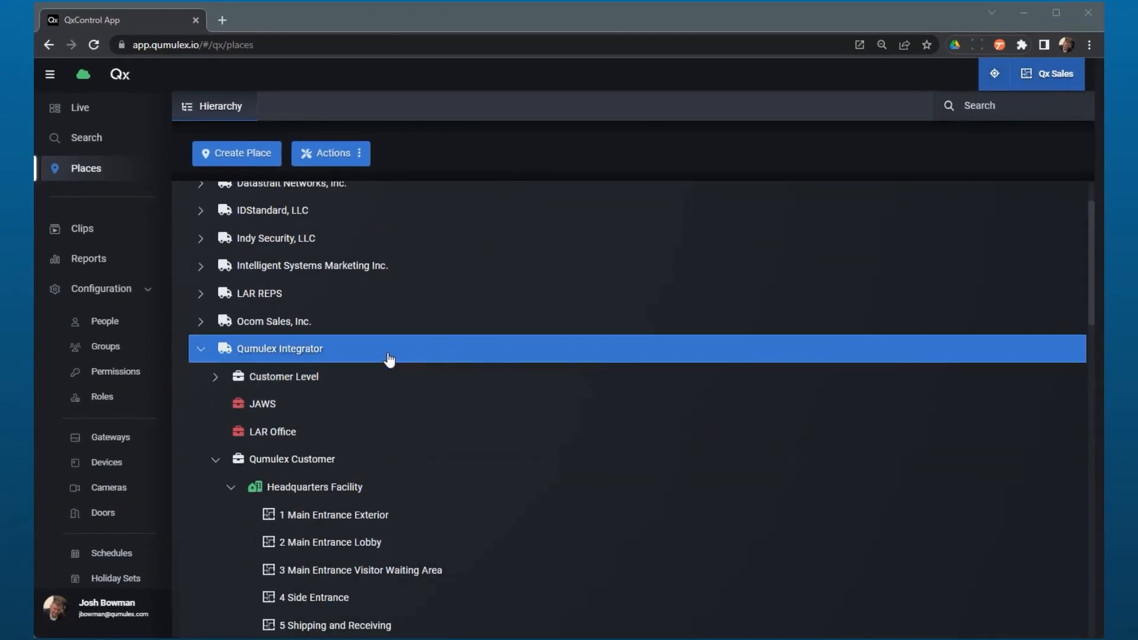
{"action": "left_click", "coordinate": [389, 359]}
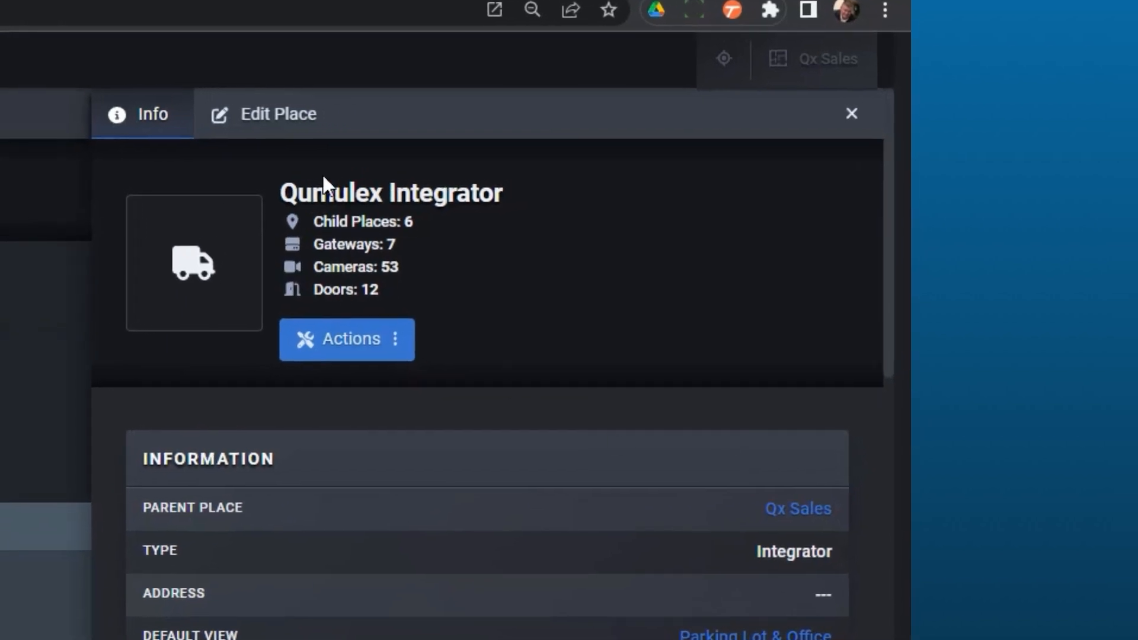
{"action": "left_click", "coordinate": [348, 339]}
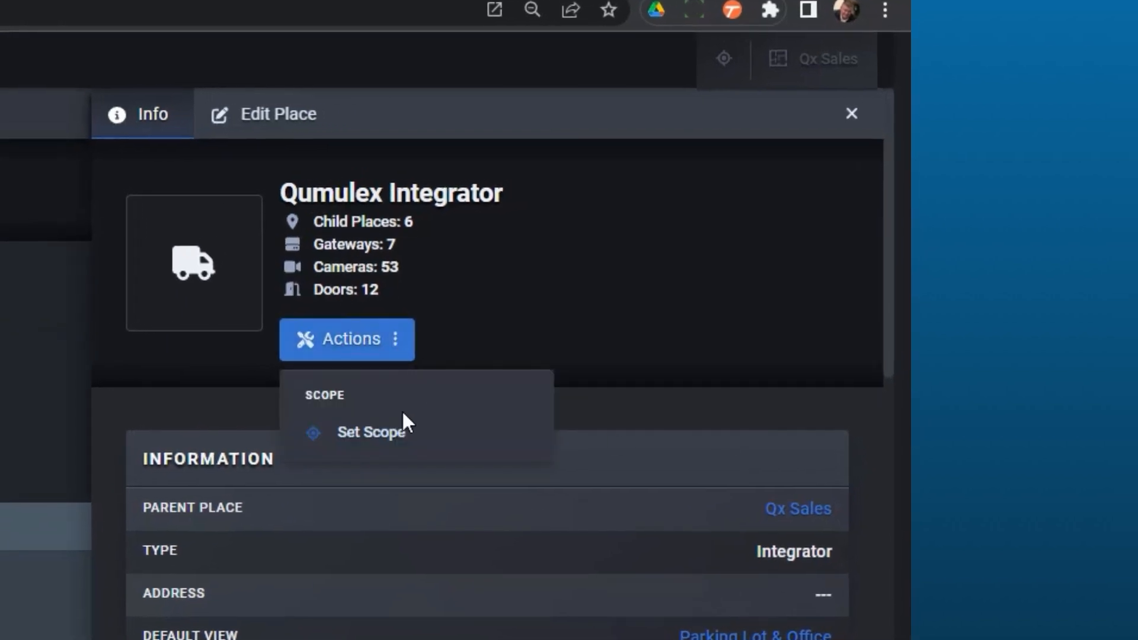
{"action": "left_click", "coordinate": [398, 436]}
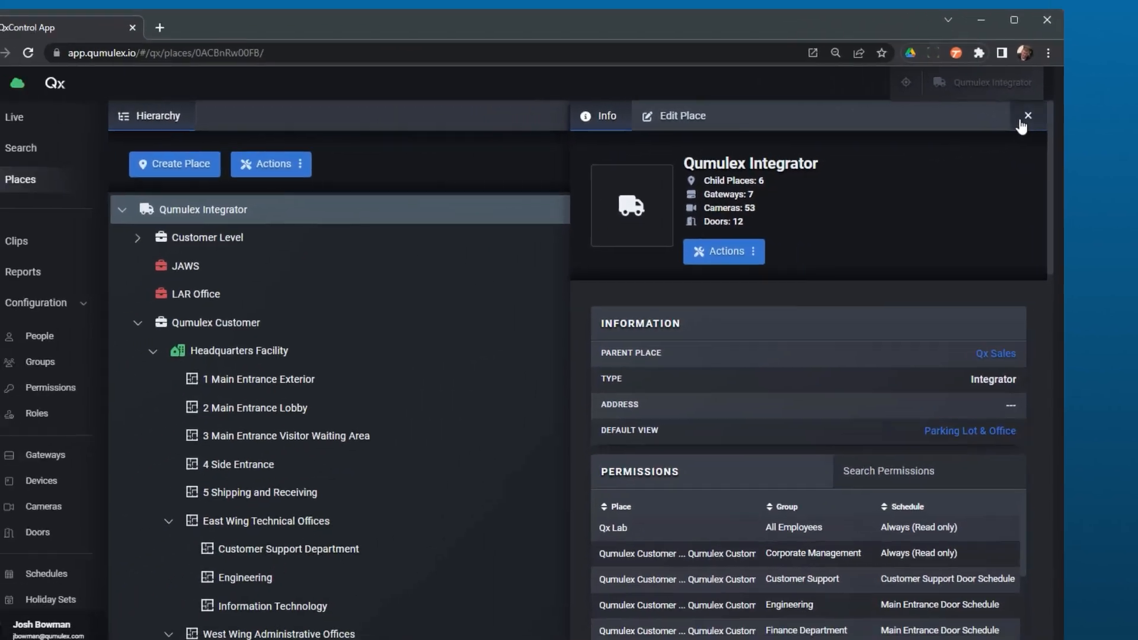
{"action": "left_click", "coordinate": [1026, 119]}
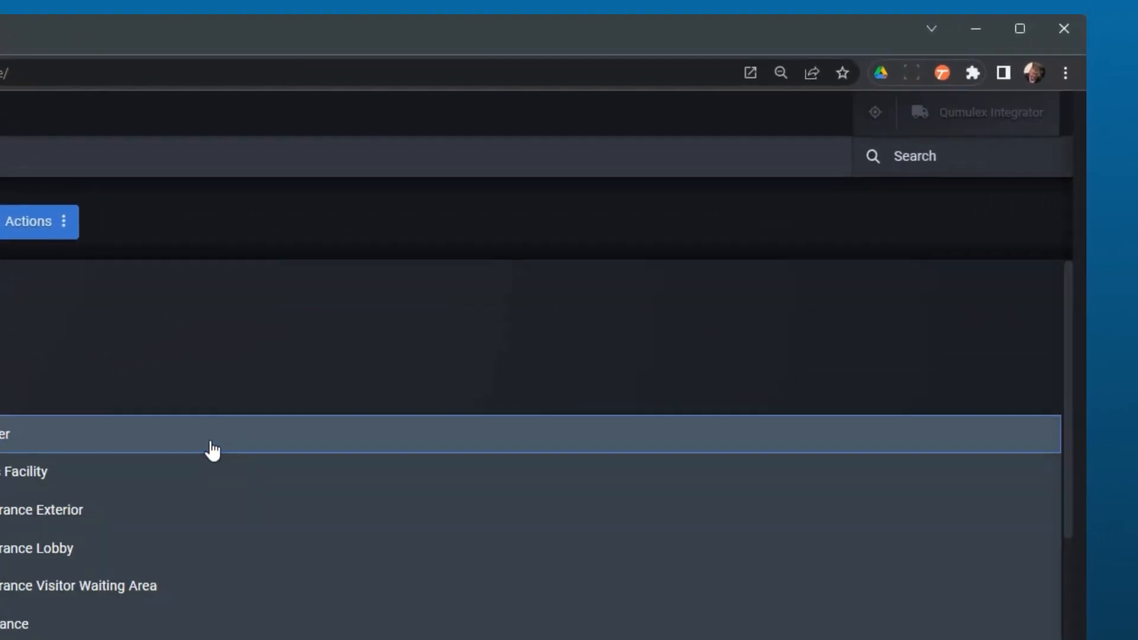
Narrow the scope to the Qumulex Customer place under the integrator and close its details.
{"action": "left_click", "coordinate": [212, 450]}
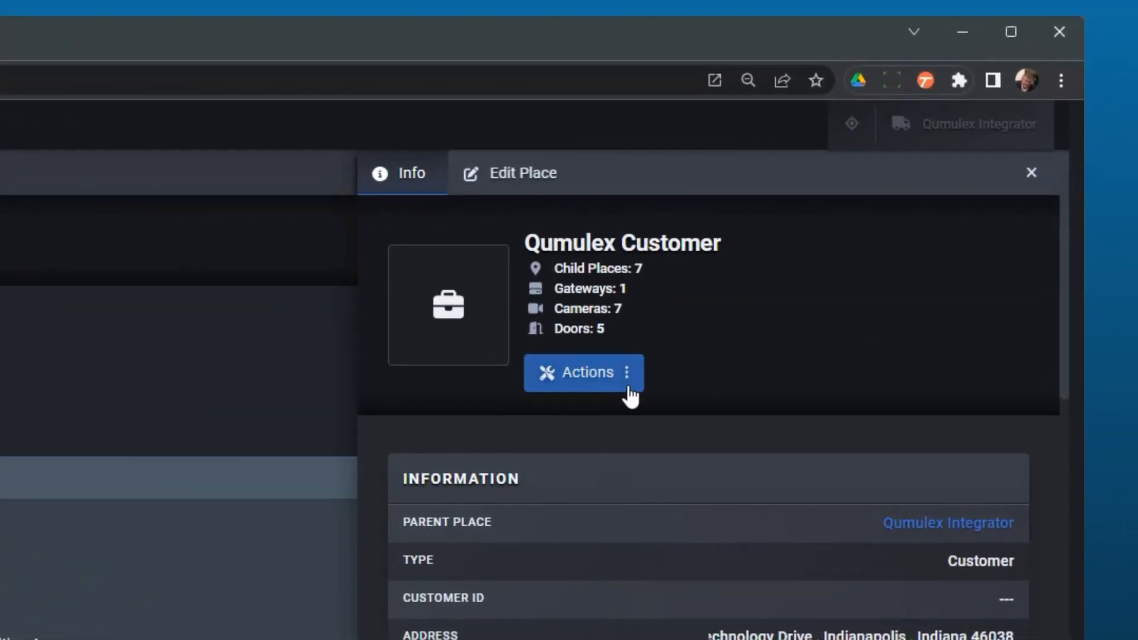
{"action": "left_click", "coordinate": [630, 389]}
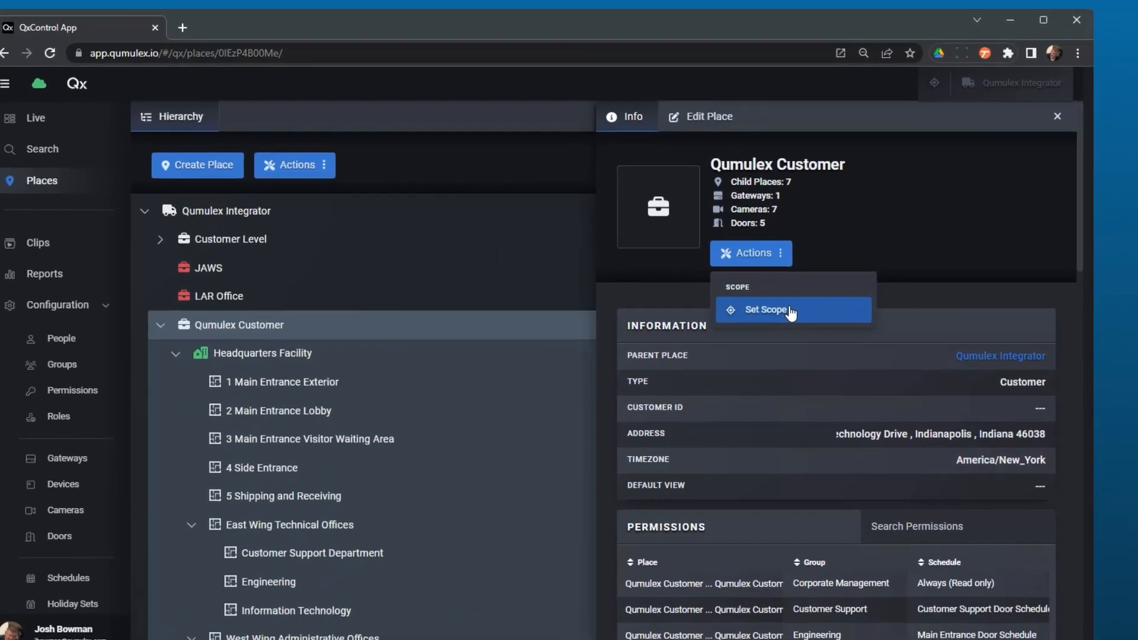
{"action": "left_click", "coordinate": [790, 310]}
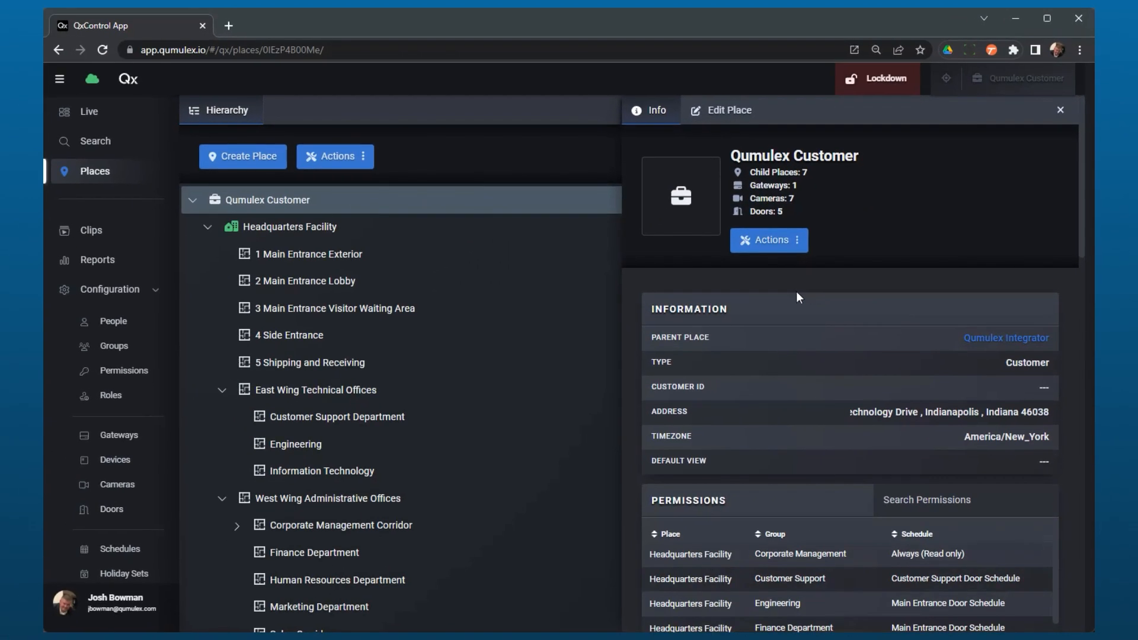
{"action": "left_click", "coordinate": [1061, 110]}
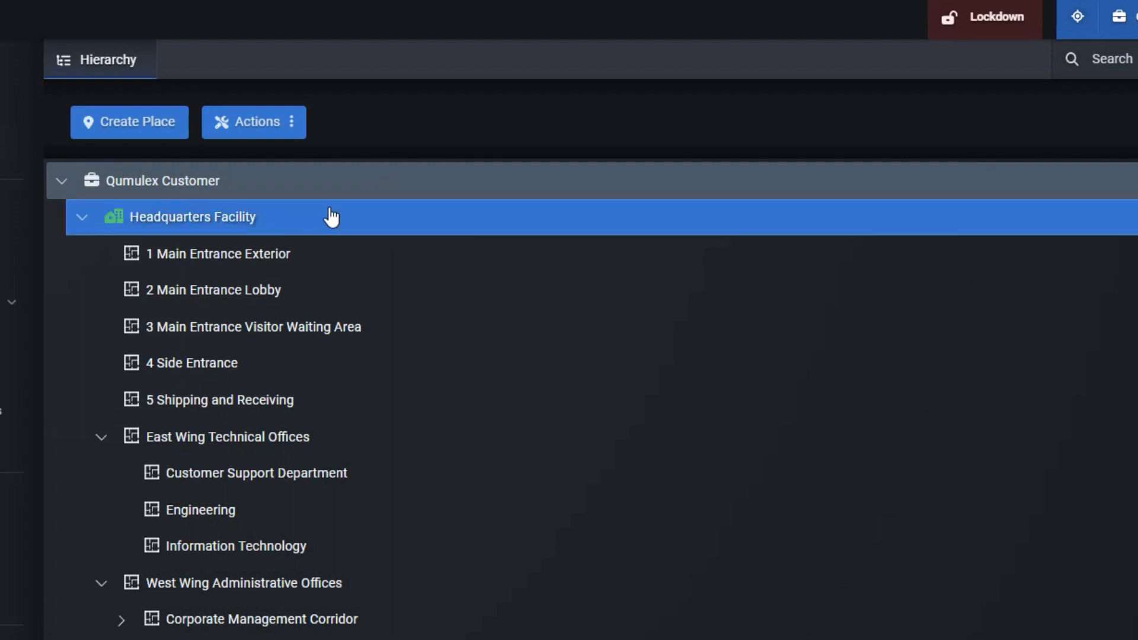
Review the Qumulex Customer place's information, permissions, gateways, devices, cameras and doors, and check which actions it offers.
{"action": "left_click", "coordinate": [261, 182]}
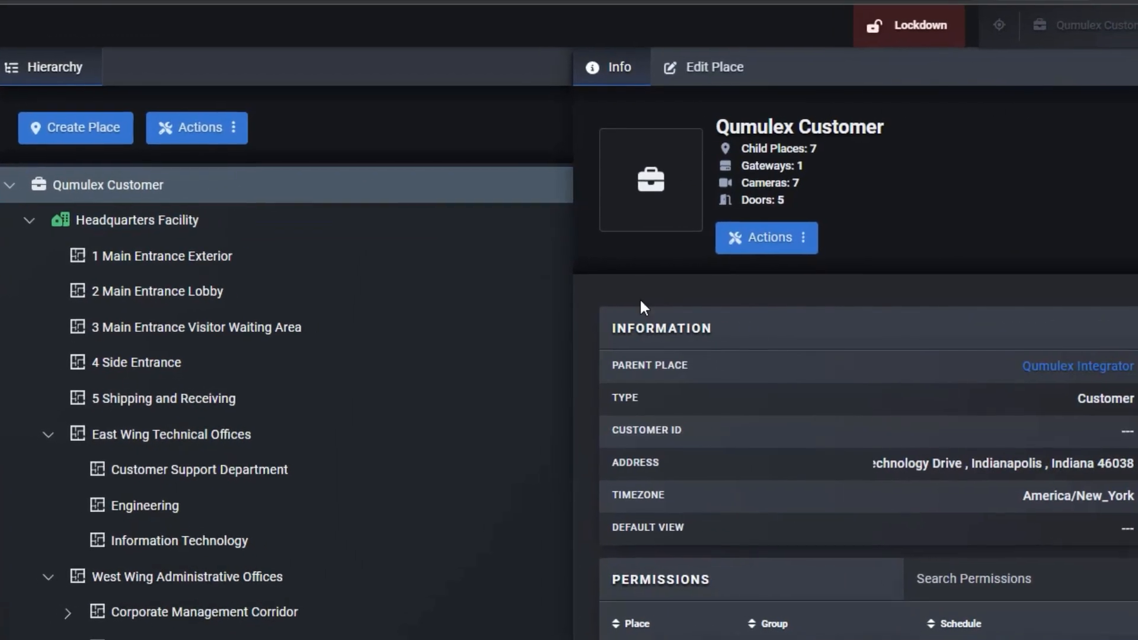
{"action": "scroll", "coordinate": [759, 379], "scroll_direction": "down", "scroll_amount": 5}
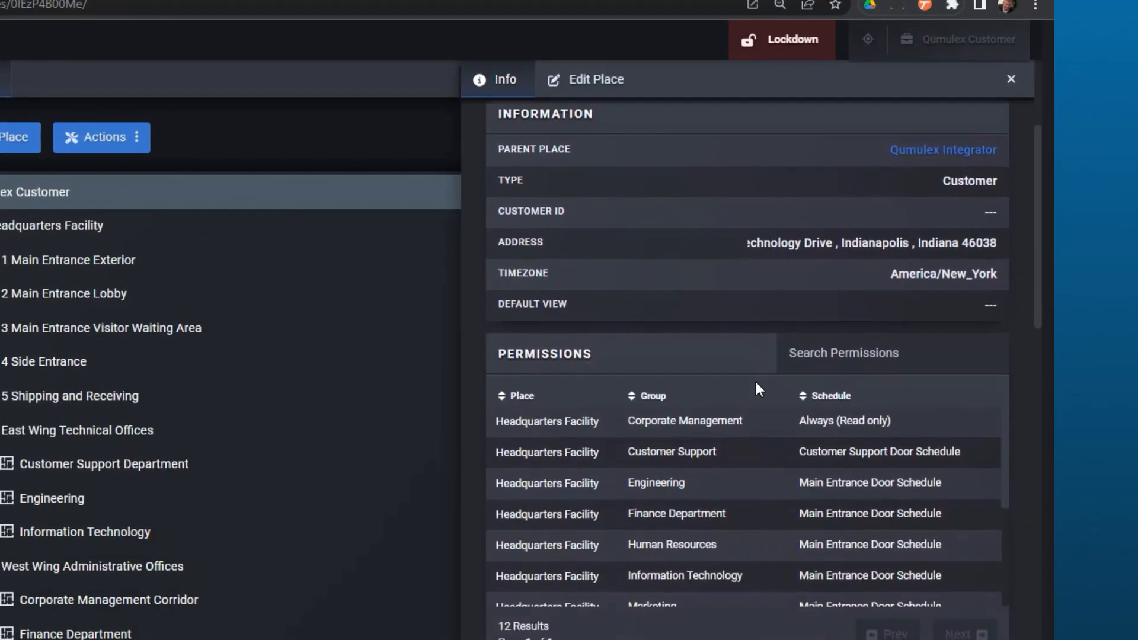
{"action": "scroll", "coordinate": [758, 390], "scroll_direction": "down", "scroll_amount": 2}
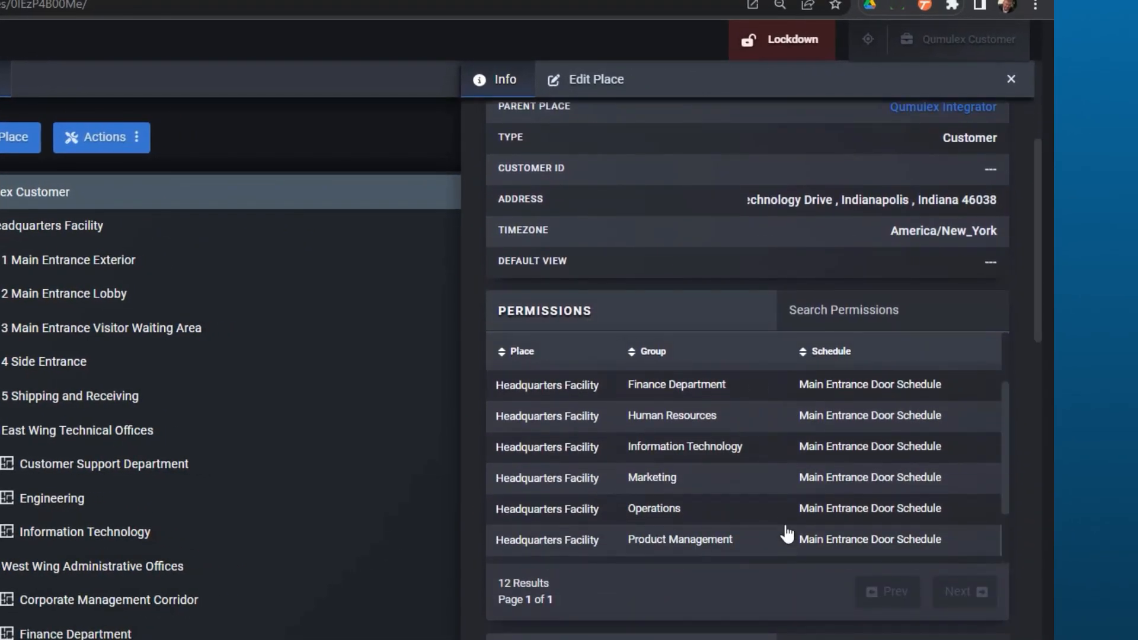
{"action": "scroll", "coordinate": [786, 534], "scroll_direction": "down", "scroll_amount": 5}
{"action": "scroll", "coordinate": [786, 528], "scroll_direction": "down", "scroll_amount": 2}
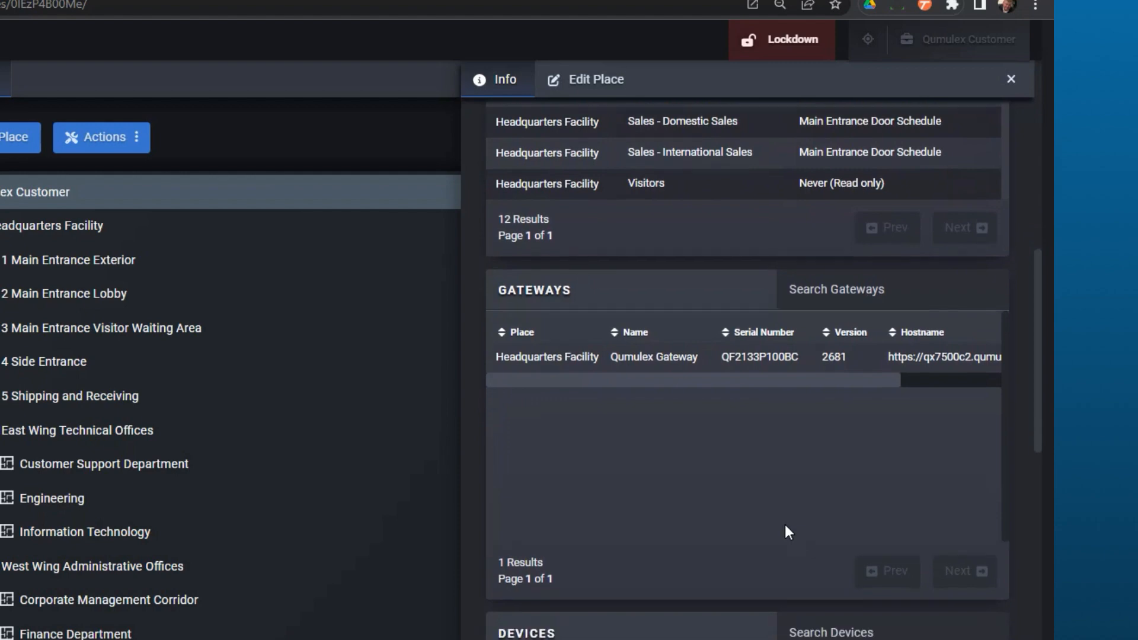
{"action": "scroll", "coordinate": [787, 527], "scroll_direction": "down", "scroll_amount": 2}
{"action": "scroll", "coordinate": [785, 525], "scroll_direction": "down", "scroll_amount": 12}
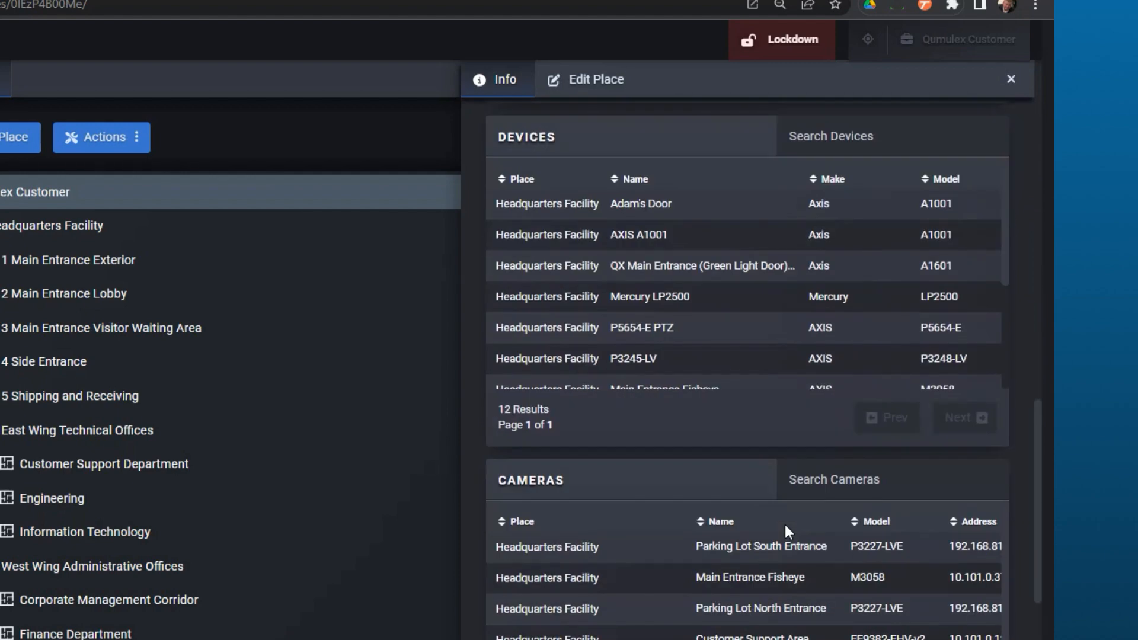
{"action": "scroll", "coordinate": [785, 525], "scroll_direction": "up", "scroll_amount": 4}
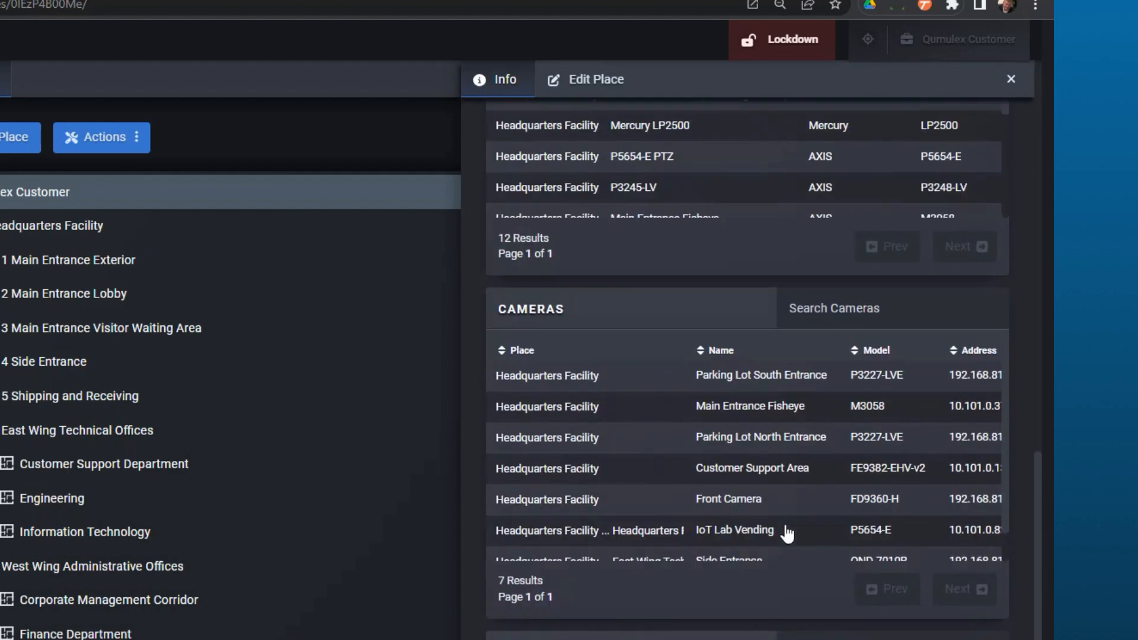
{"action": "scroll", "coordinate": [788, 532], "scroll_direction": "down", "scroll_amount": 1}
{"action": "scroll", "coordinate": [747, 569], "scroll_direction": "down", "scroll_amount": 4}
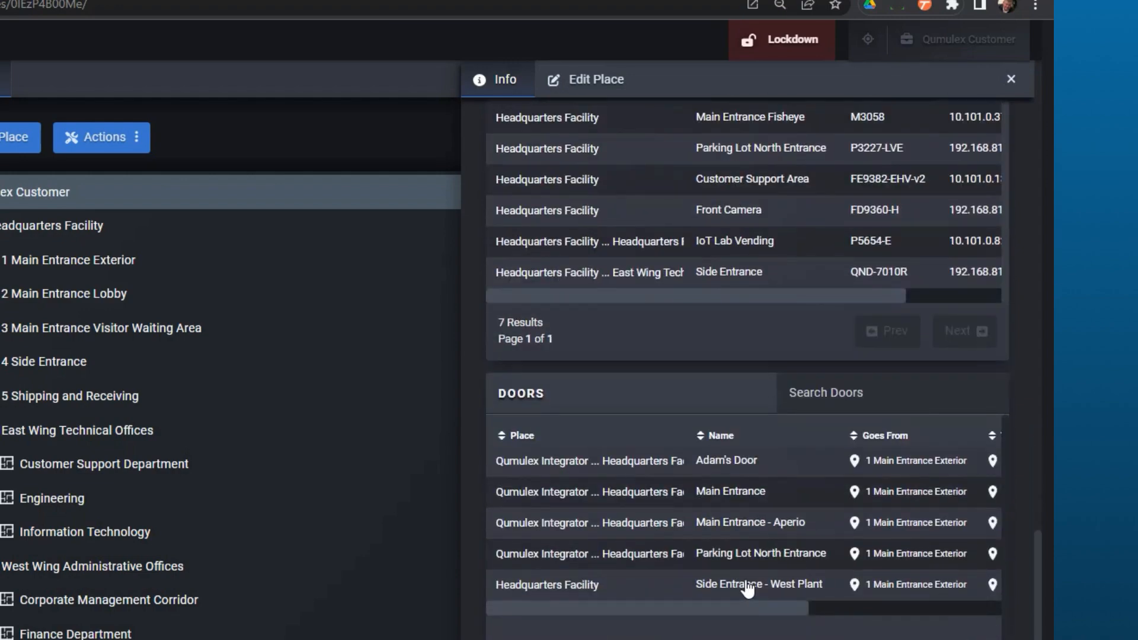
{"action": "scroll", "coordinate": [748, 588], "scroll_direction": "up", "scroll_amount": 15}
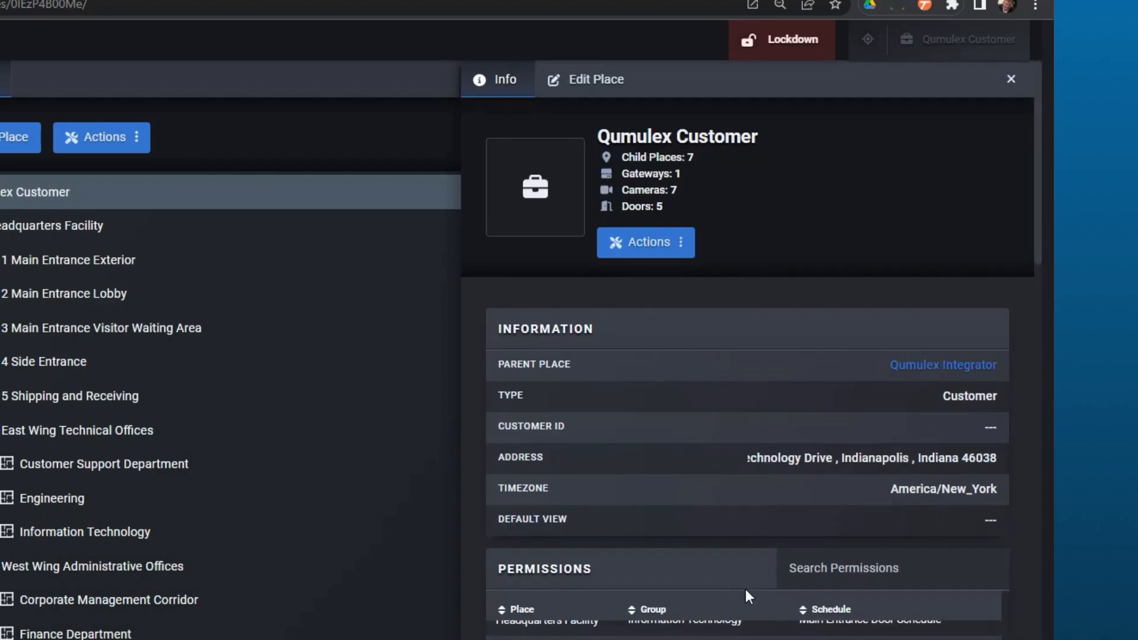
{"action": "scroll", "coordinate": [813, 630], "scroll_direction": "down", "scroll_amount": 4}
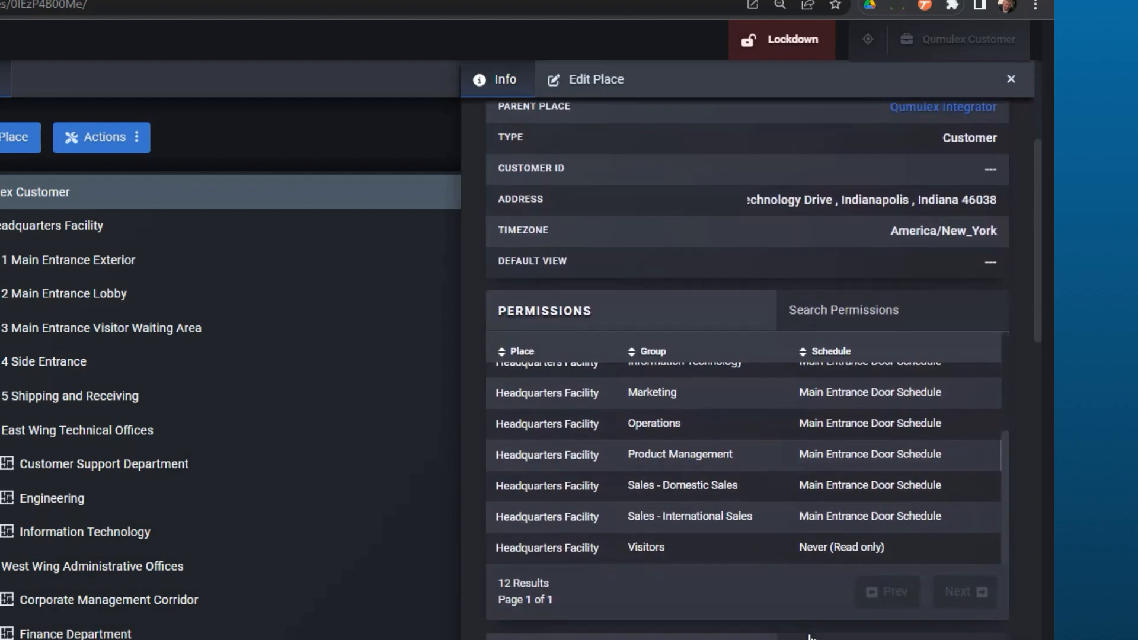
{"action": "scroll", "coordinate": [811, 637], "scroll_direction": "up", "scroll_amount": 4}
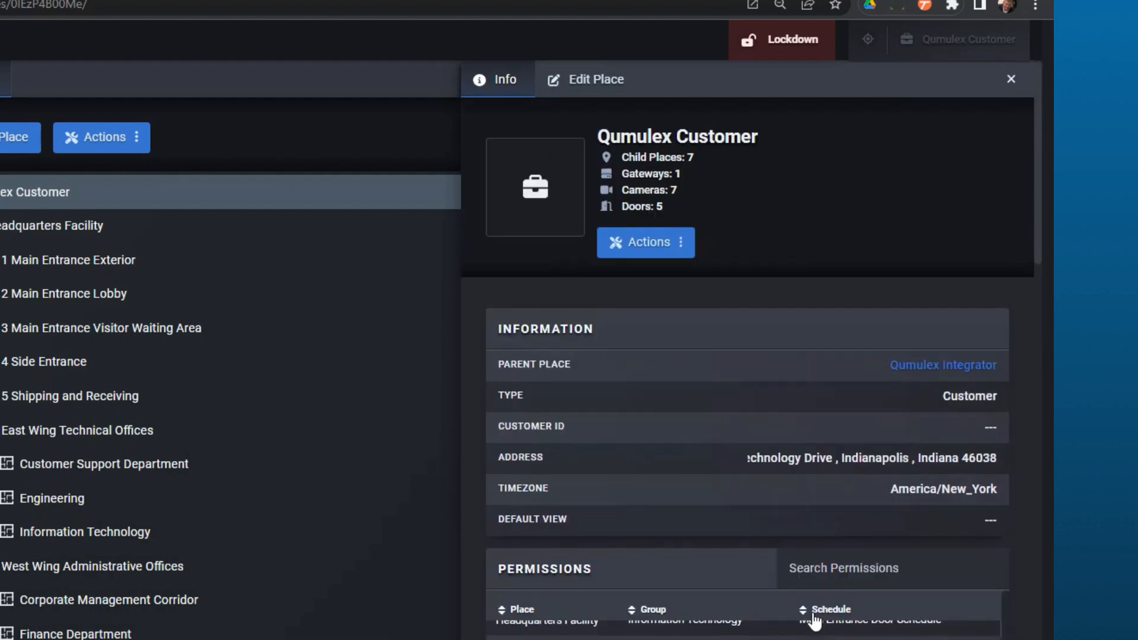
{"action": "left_click", "coordinate": [680, 257]}
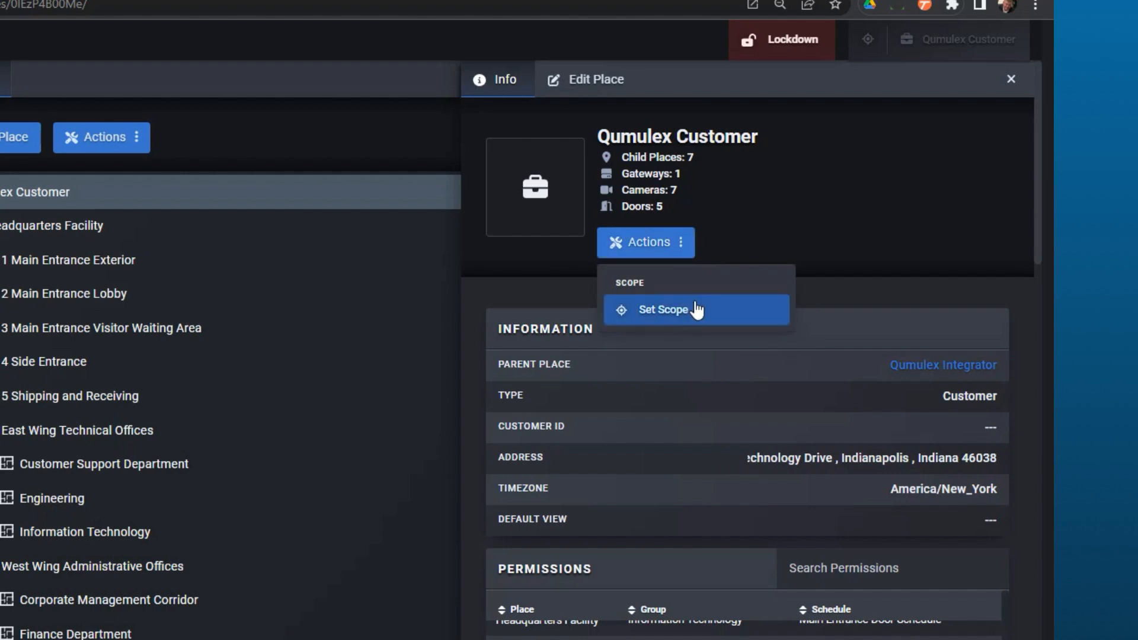
{"action": "left_click", "coordinate": [772, 228]}
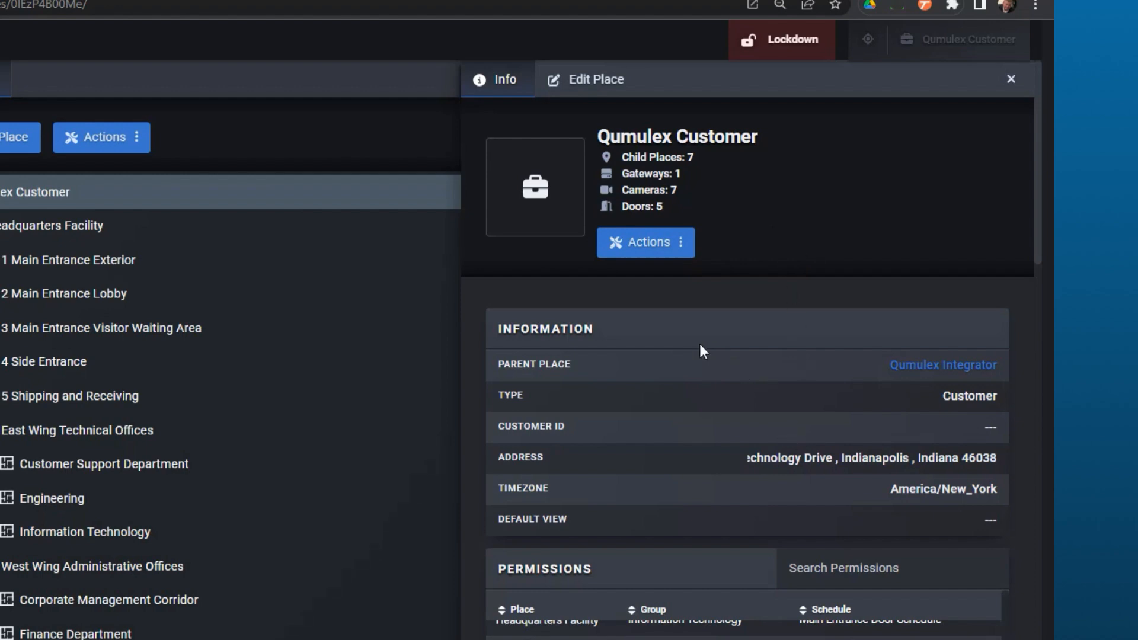
Examine Qumulex Customer's editable name, timezone, account, billing period and address settings, then cancel editing and close the place.
{"action": "left_click", "coordinate": [605, 79]}
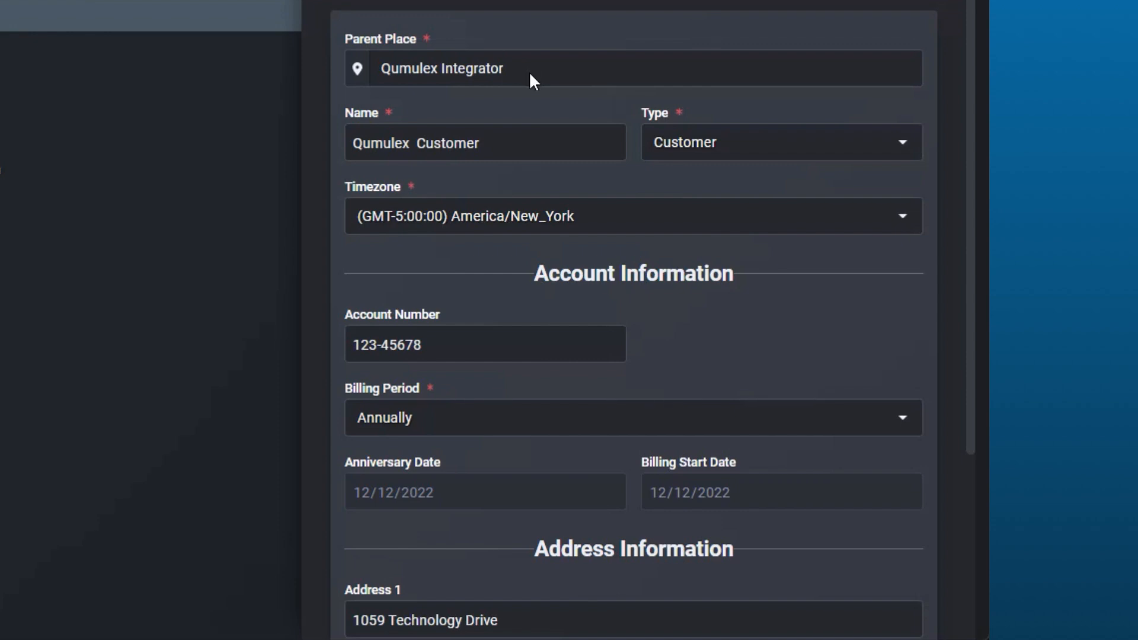
{"action": "left_click", "coordinate": [528, 142]}
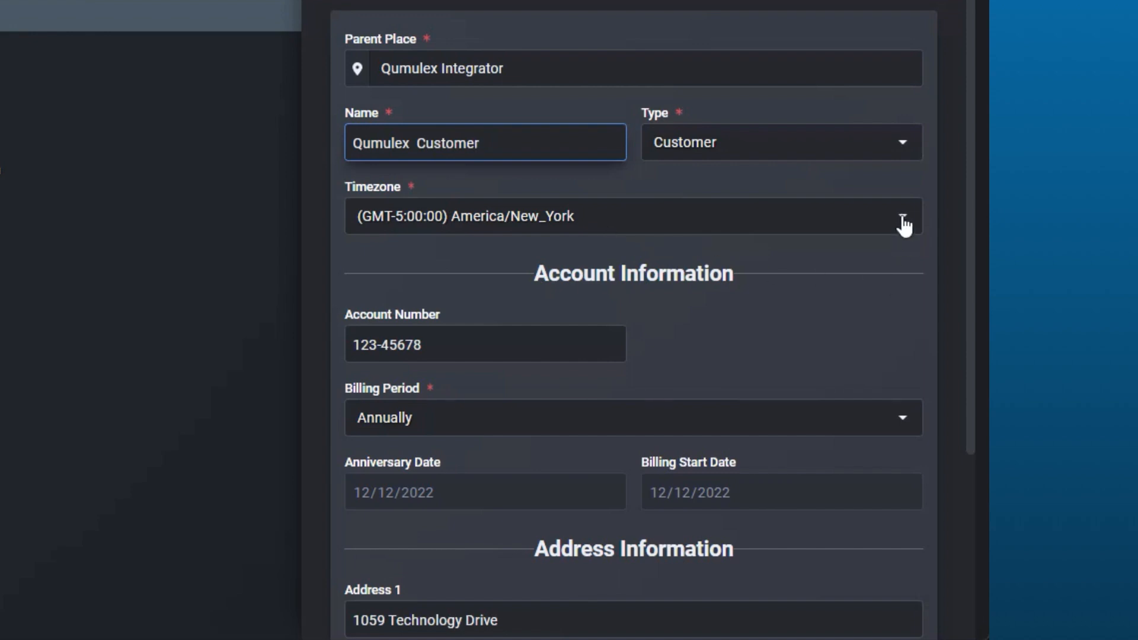
{"action": "scroll", "coordinate": [806, 397], "scroll_direction": "down", "scroll_amount": 2}
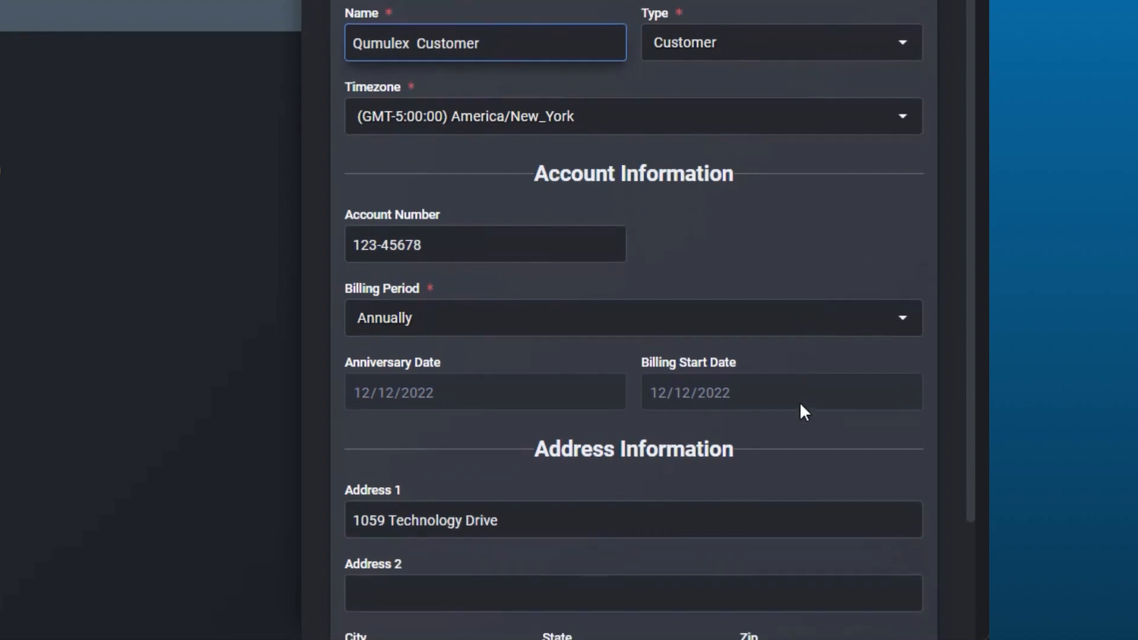
{"action": "left_click", "coordinate": [467, 247]}
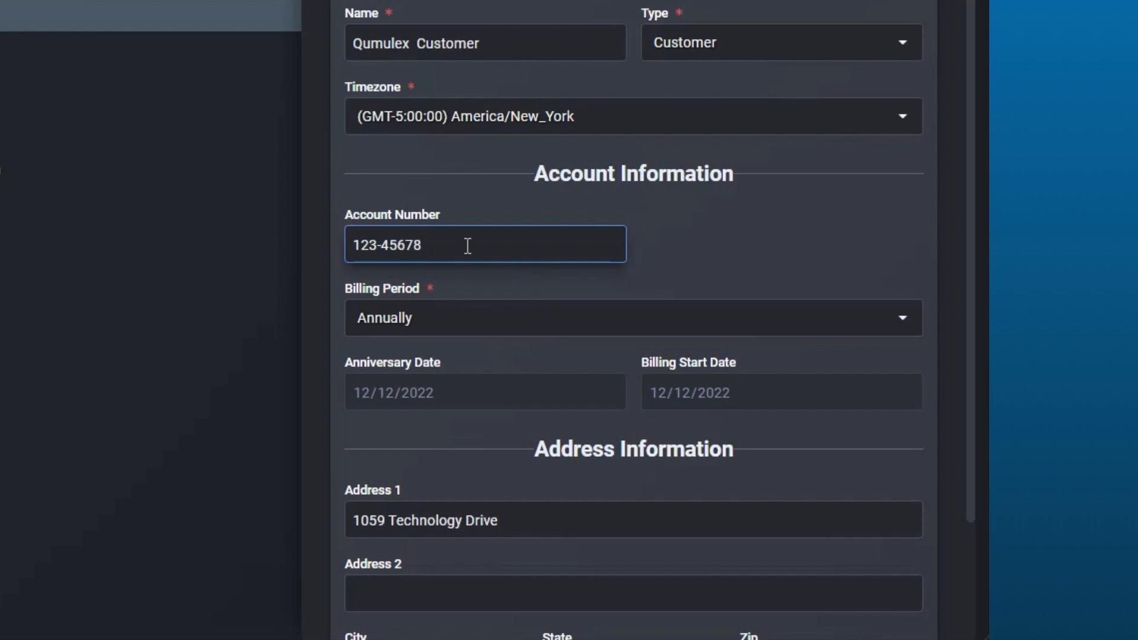
{"action": "left_click", "coordinate": [508, 323]}
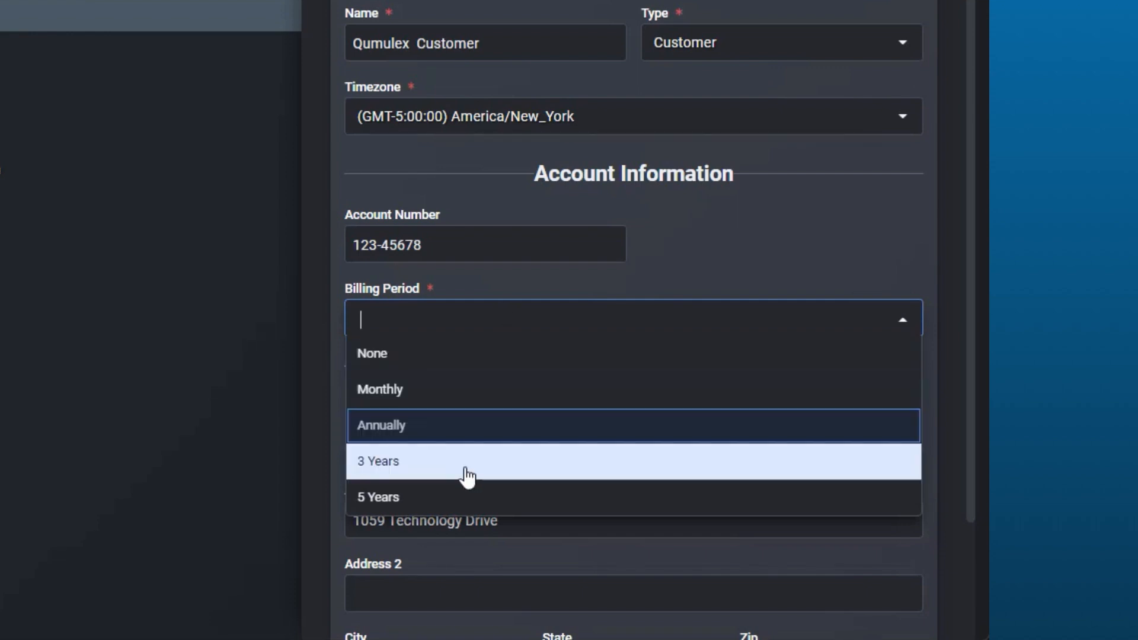
{"action": "left_click", "coordinate": [487, 440]}
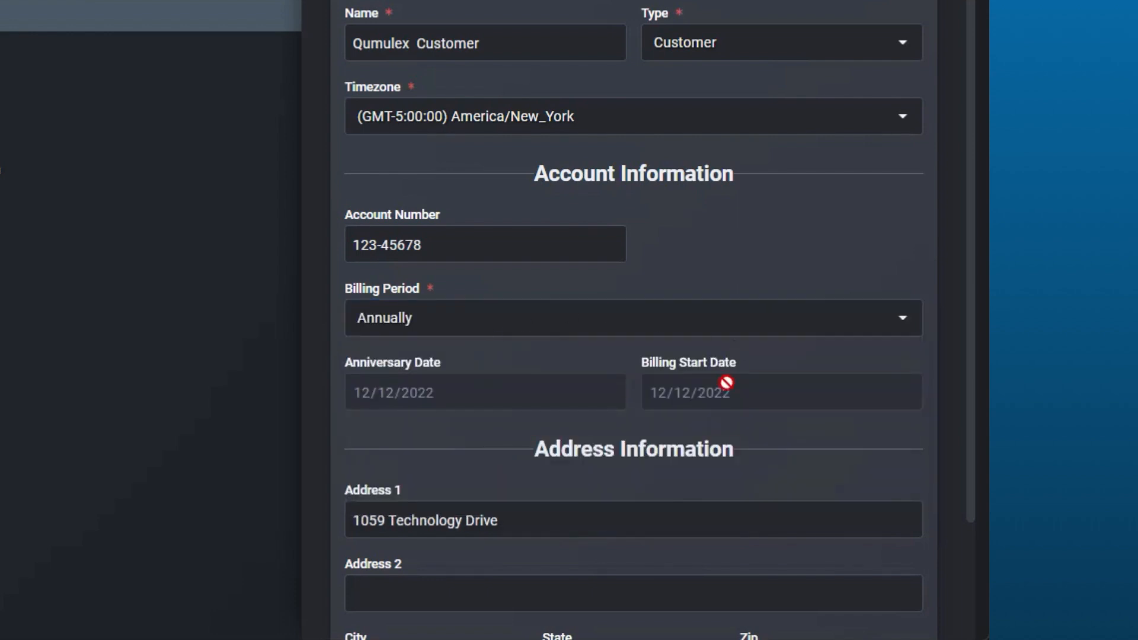
{"action": "scroll", "coordinate": [486, 432], "scroll_direction": "down", "scroll_amount": 2}
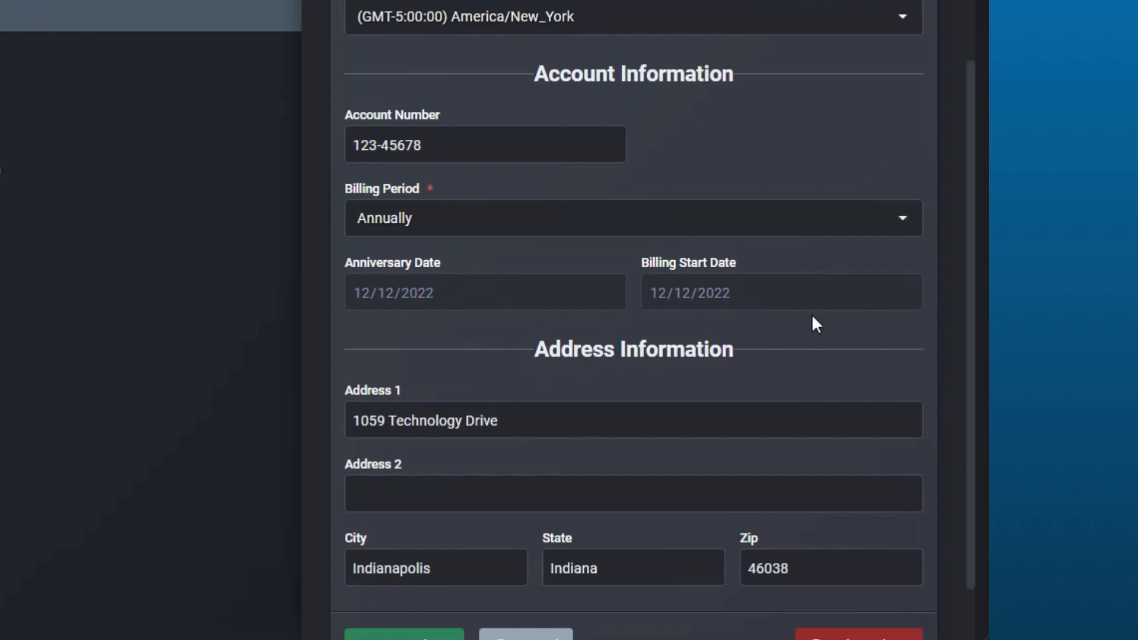
{"action": "scroll", "coordinate": [693, 365], "scroll_direction": "down", "scroll_amount": 2}
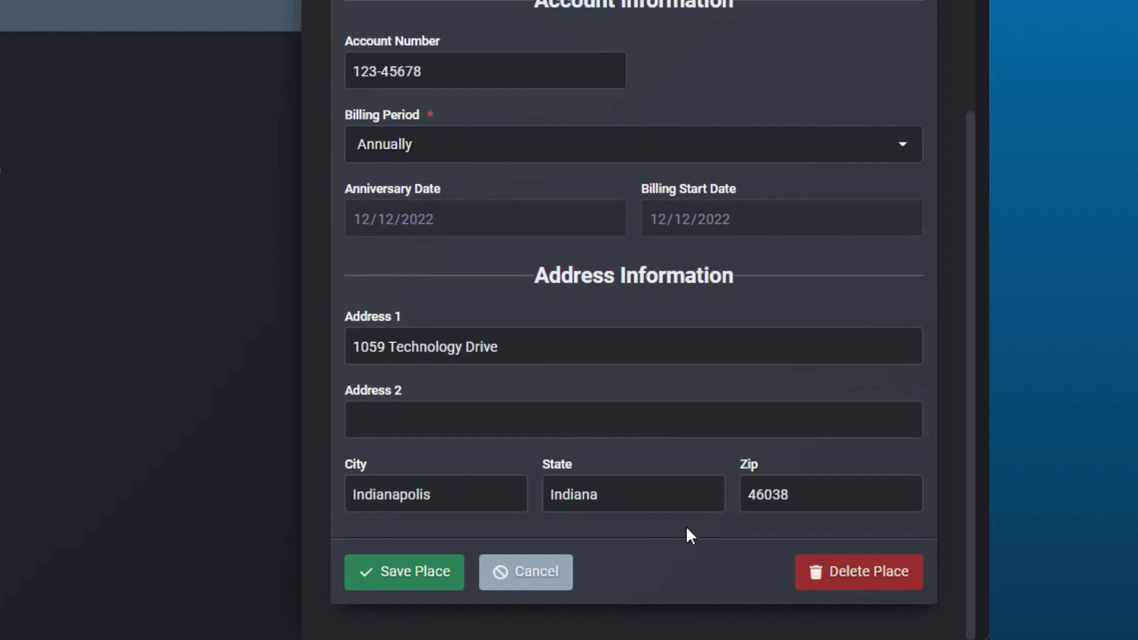
{"action": "left_click", "coordinate": [541, 578]}
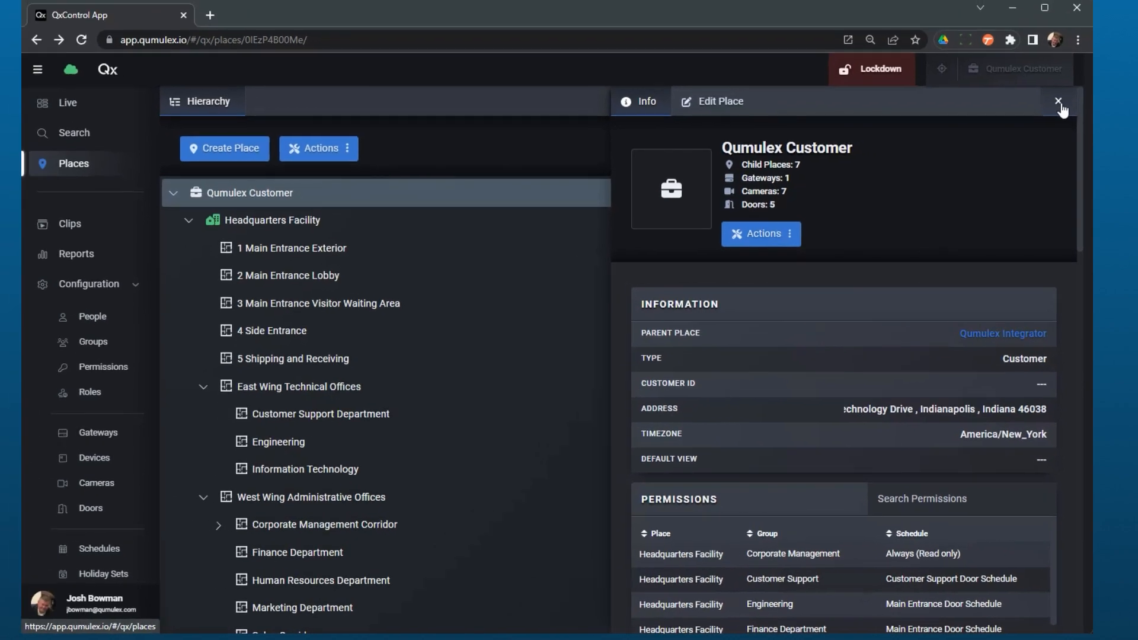
{"action": "left_click", "coordinate": [1060, 106]}
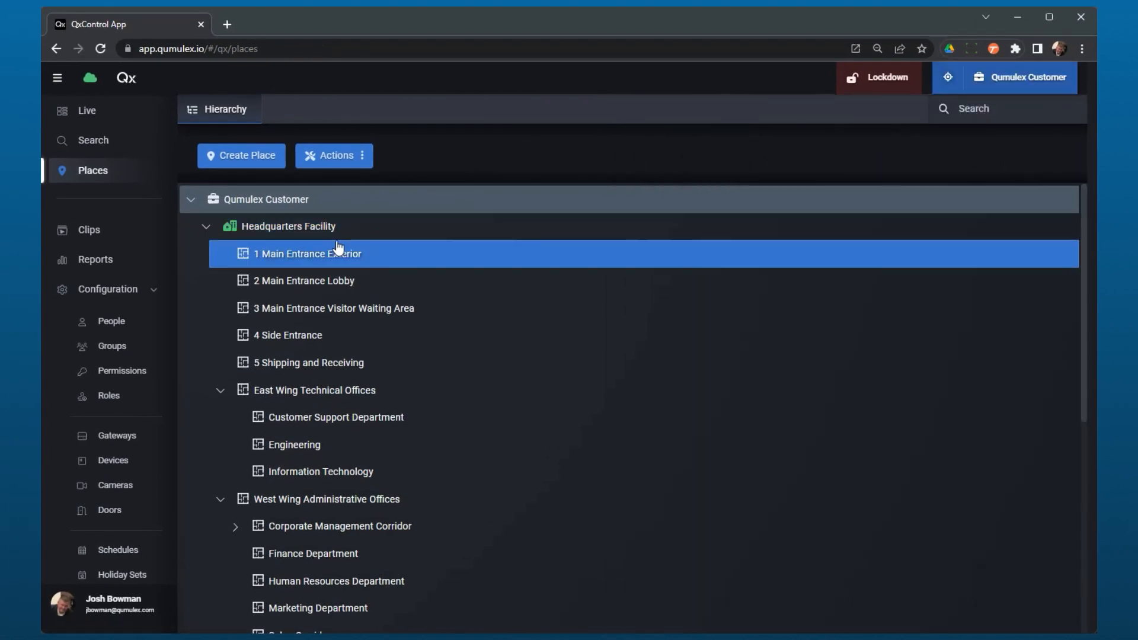
View the Headquarters Facility's details, close them, and look through its areas and the other facilities in the hierarchy.
{"action": "left_click", "coordinate": [374, 238]}
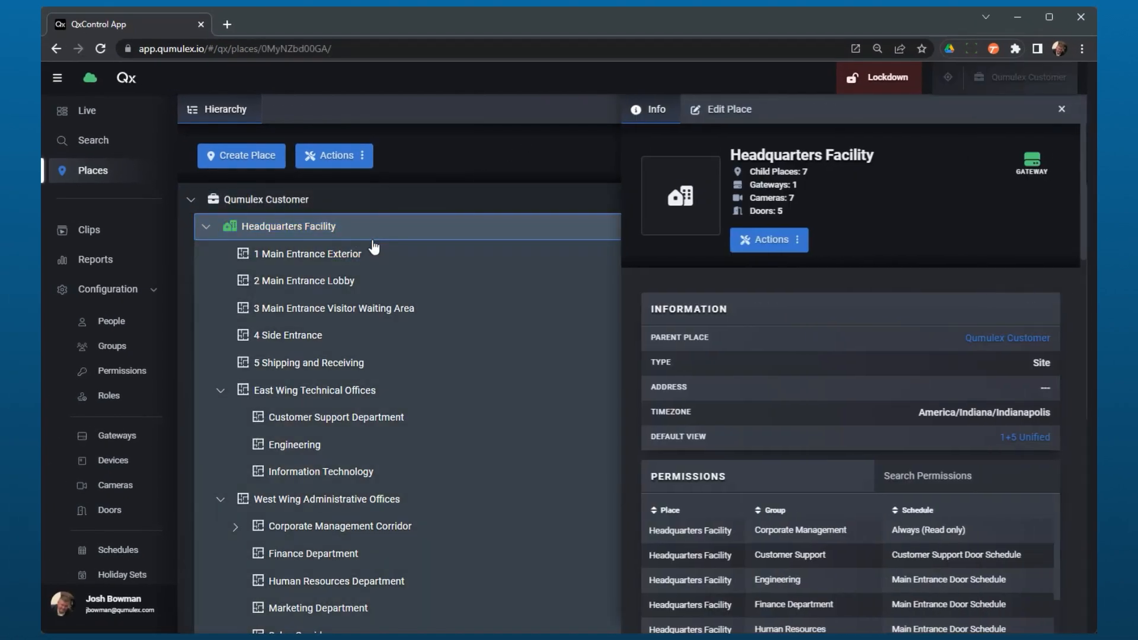
{"action": "left_click", "coordinate": [1062, 109]}
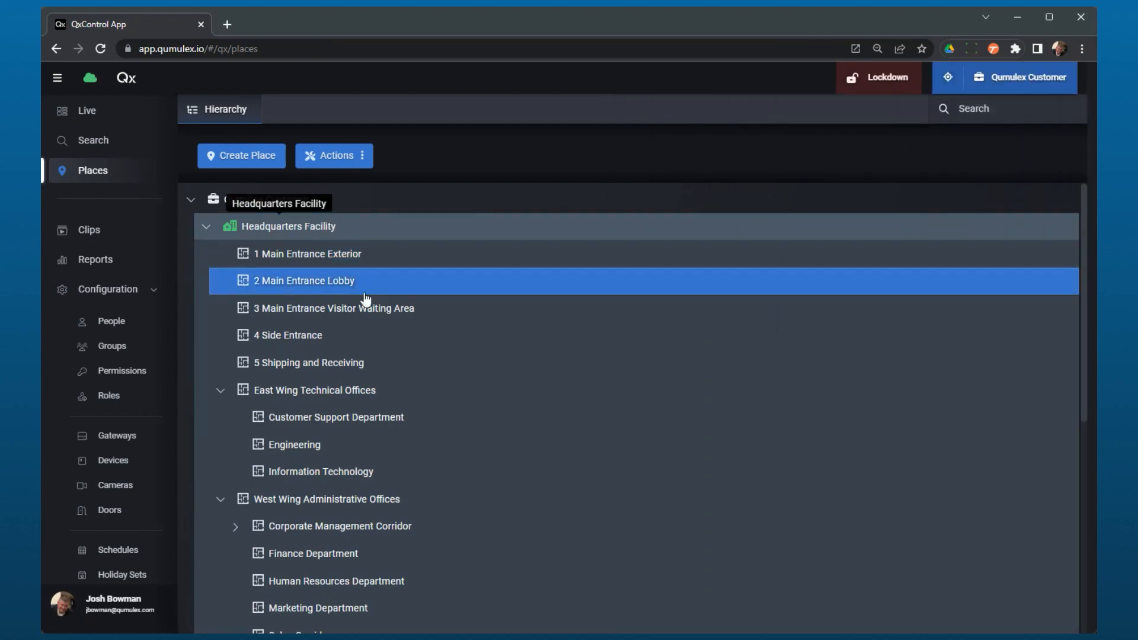
{"action": "scroll", "coordinate": [373, 406], "scroll_direction": "down", "scroll_amount": 2}
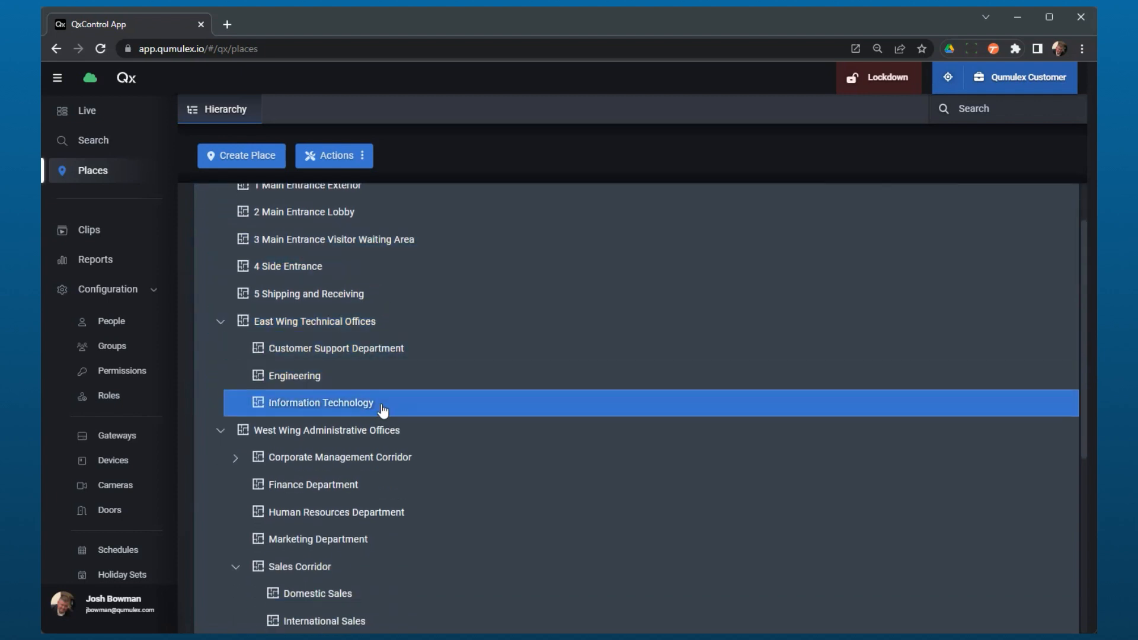
{"action": "scroll", "coordinate": [382, 415], "scroll_direction": "down", "scroll_amount": 4}
{"action": "scroll", "coordinate": [392, 483], "scroll_direction": "down", "scroll_amount": 4}
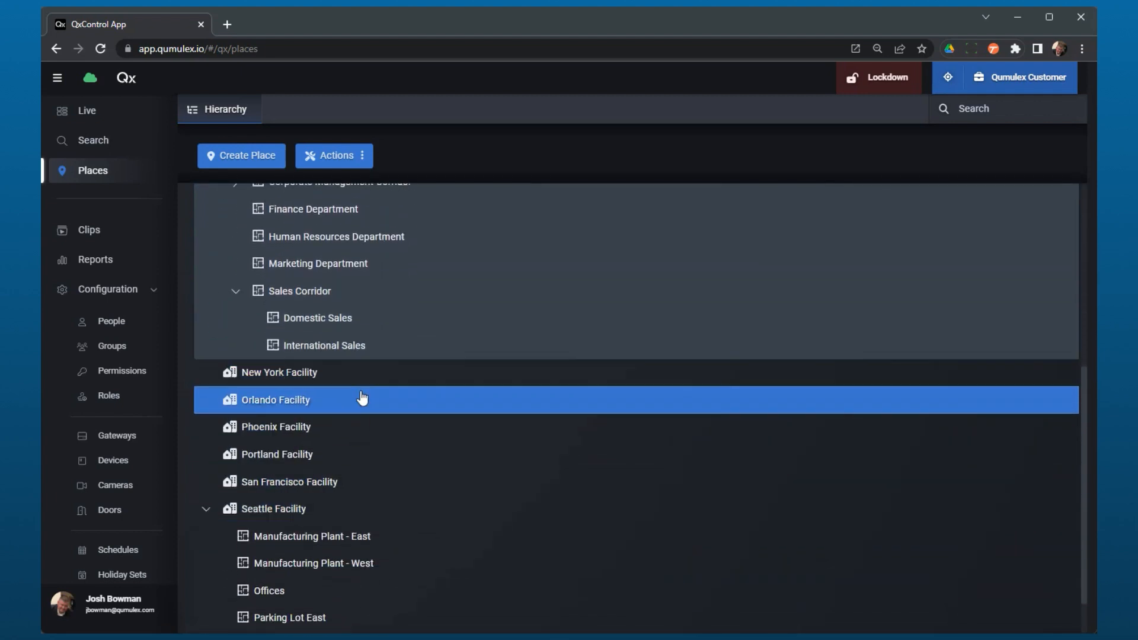
Start a new place with 4 Side Entrance as its parent and check the other places available as parent.
{"action": "scroll", "coordinate": [365, 486], "scroll_direction": "down", "scroll_amount": 2}
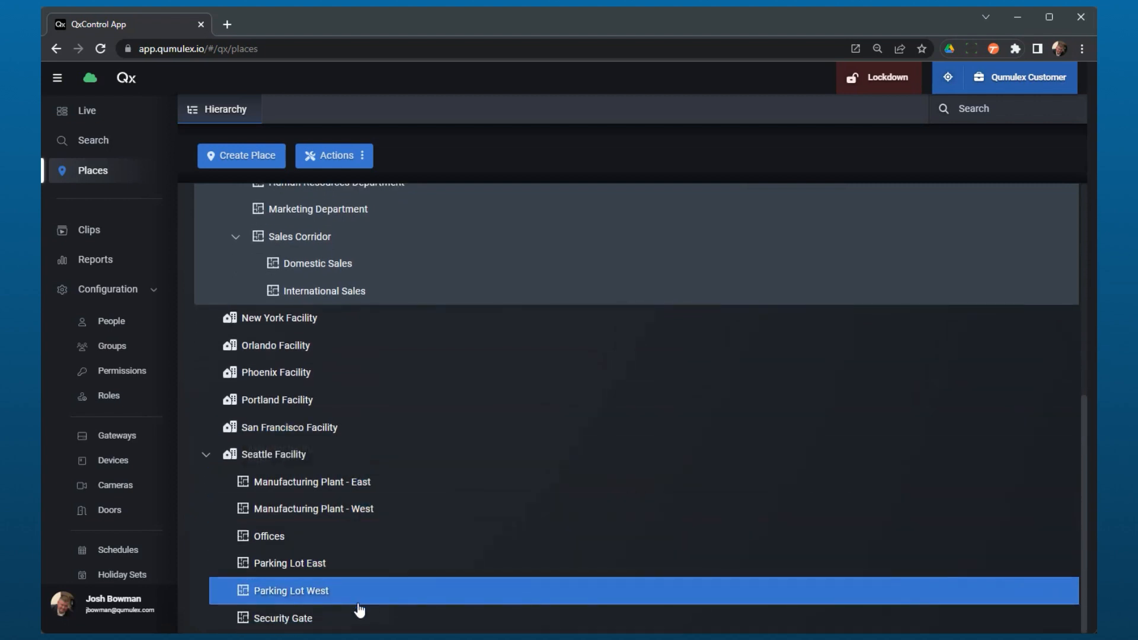
{"action": "scroll", "coordinate": [361, 479], "scroll_direction": "up", "scroll_amount": 1}
{"action": "scroll", "coordinate": [360, 479], "scroll_direction": "up", "scroll_amount": 10}
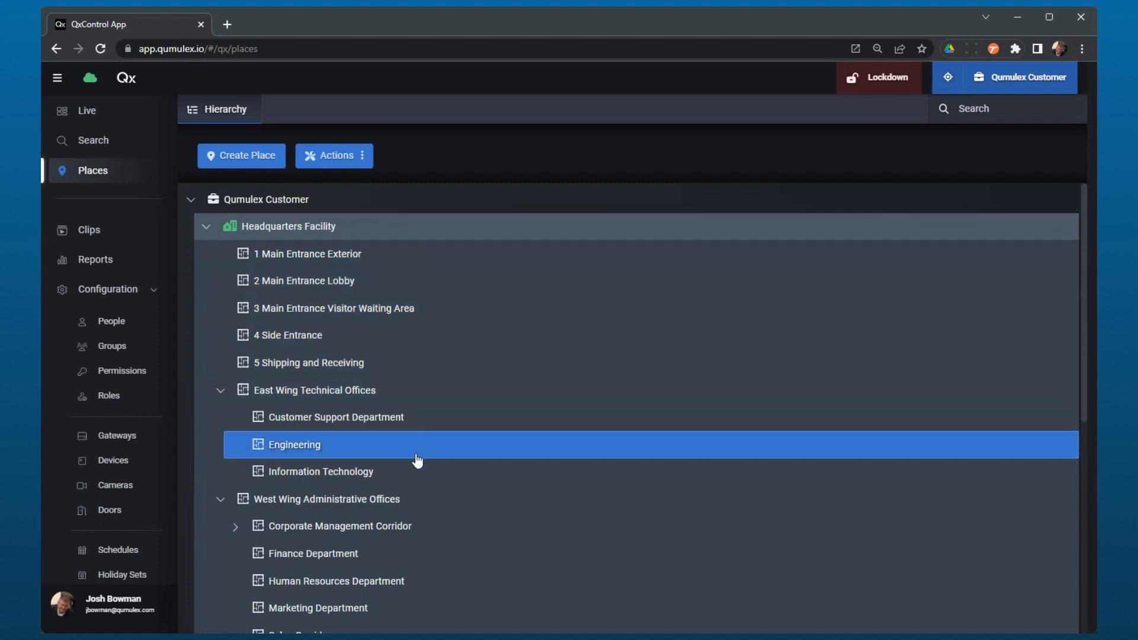
{"action": "scroll", "coordinate": [421, 446], "scroll_direction": "down", "scroll_amount": 7}
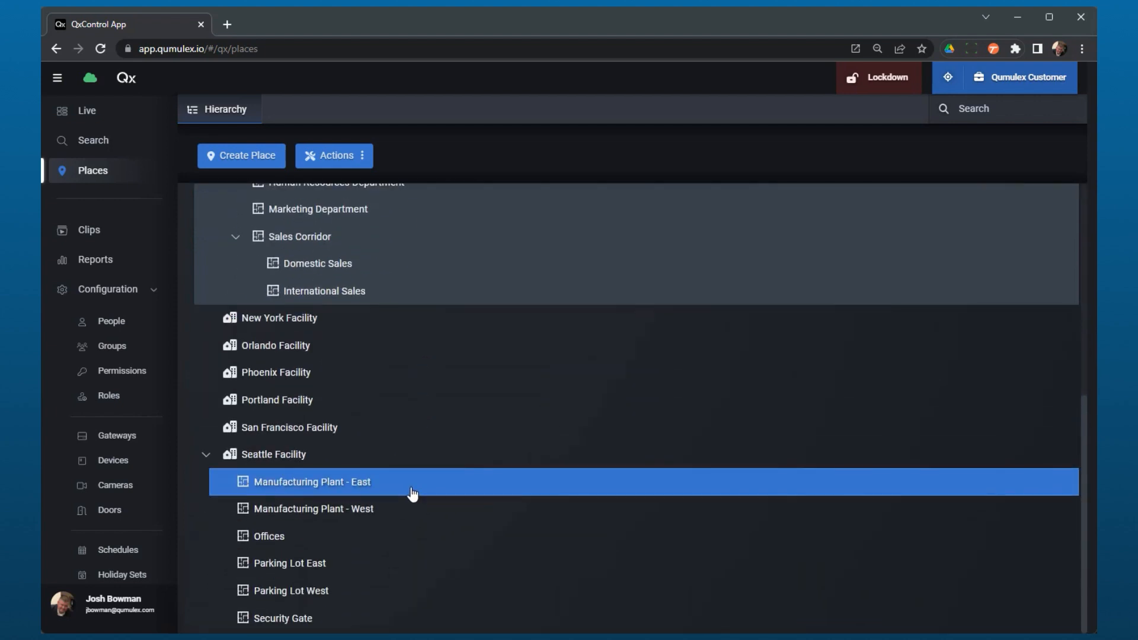
{"action": "scroll", "coordinate": [413, 493], "scroll_direction": "up", "scroll_amount": 7}
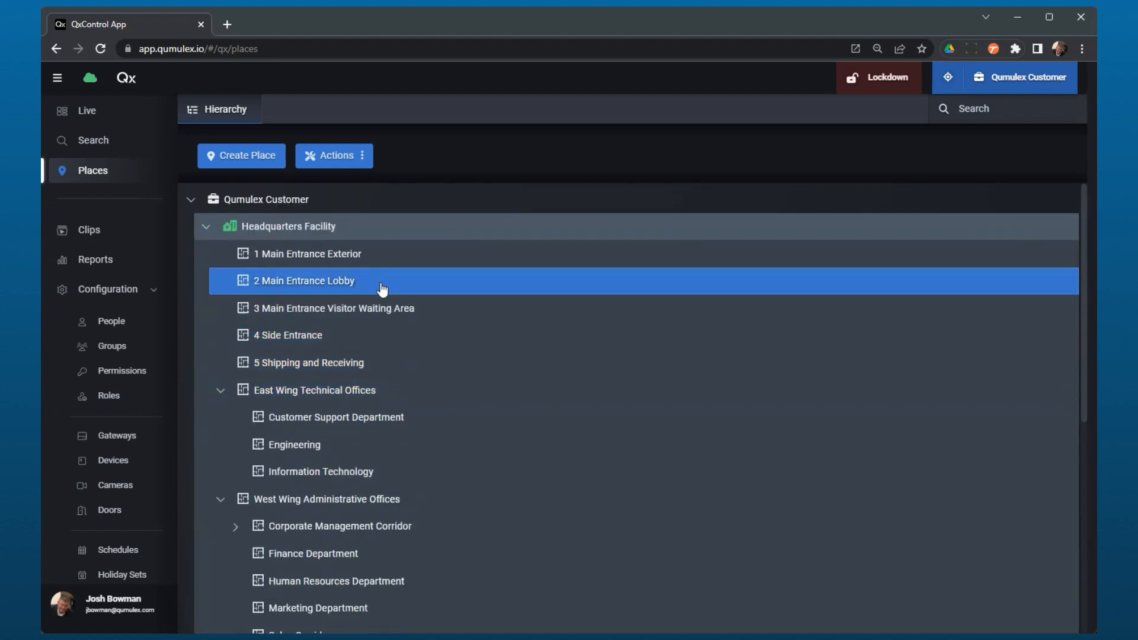
{"action": "left_click", "coordinate": [378, 347]}
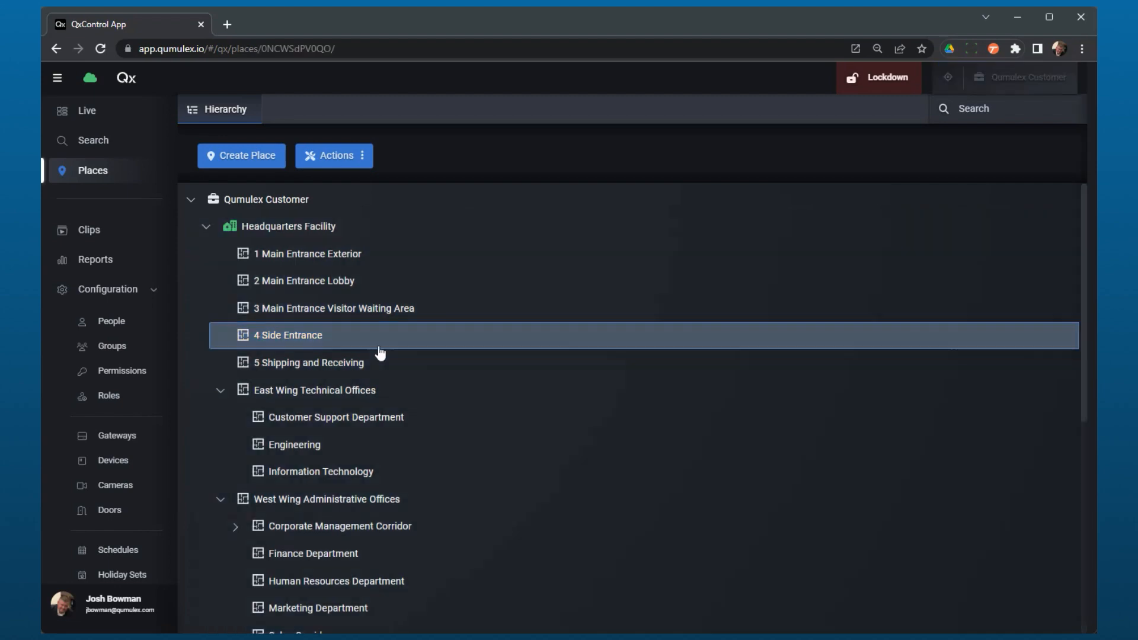
{"action": "left_click", "coordinate": [273, 166]}
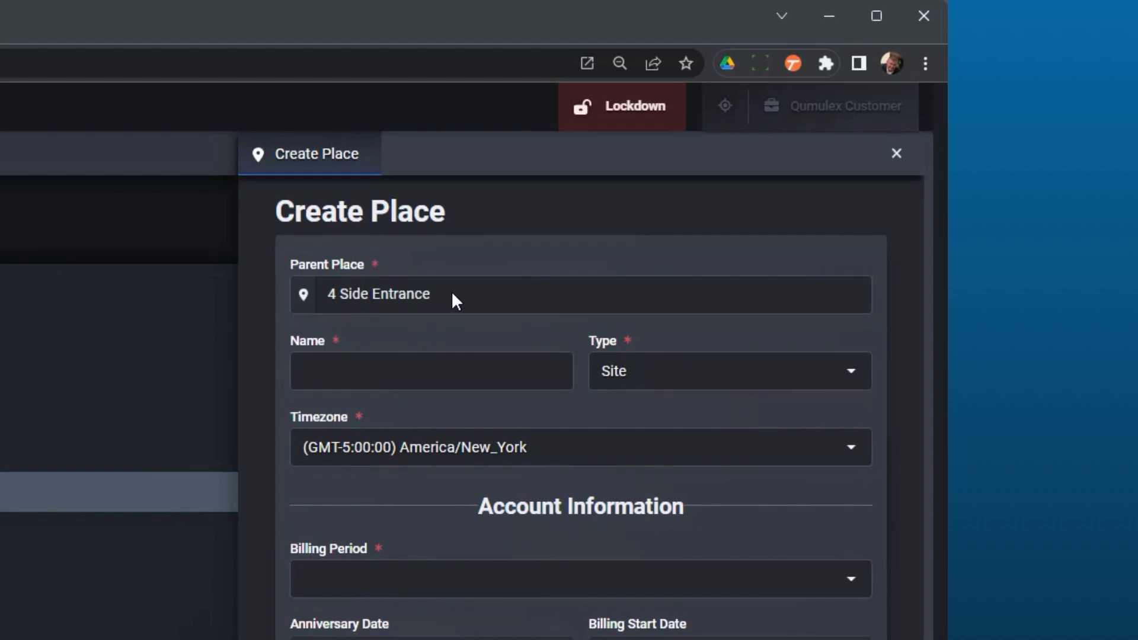
{"action": "left_click", "coordinate": [721, 302]}
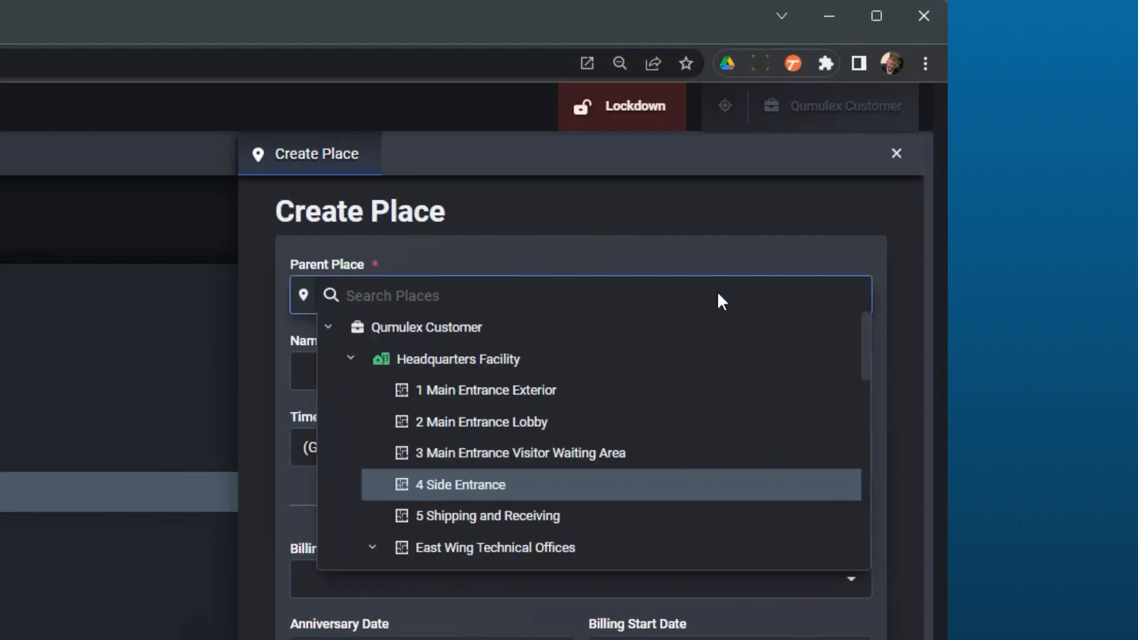
{"action": "left_click", "coordinate": [708, 242]}
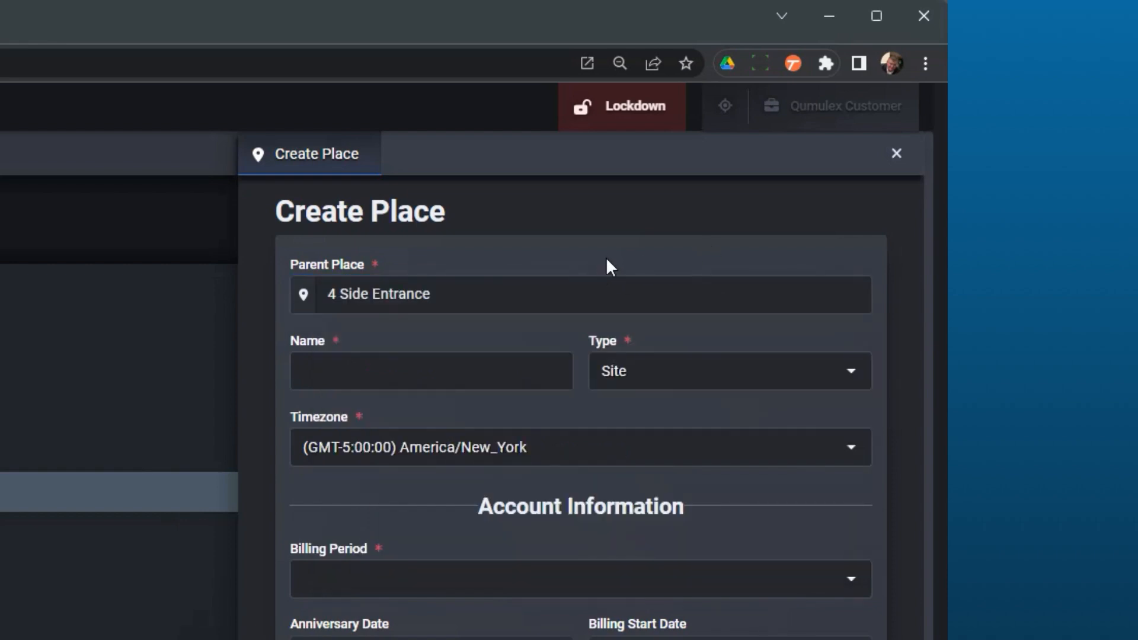
Name the new place Video Example, set its type to Area, and create it.
{"action": "left_click", "coordinate": [502, 385]}
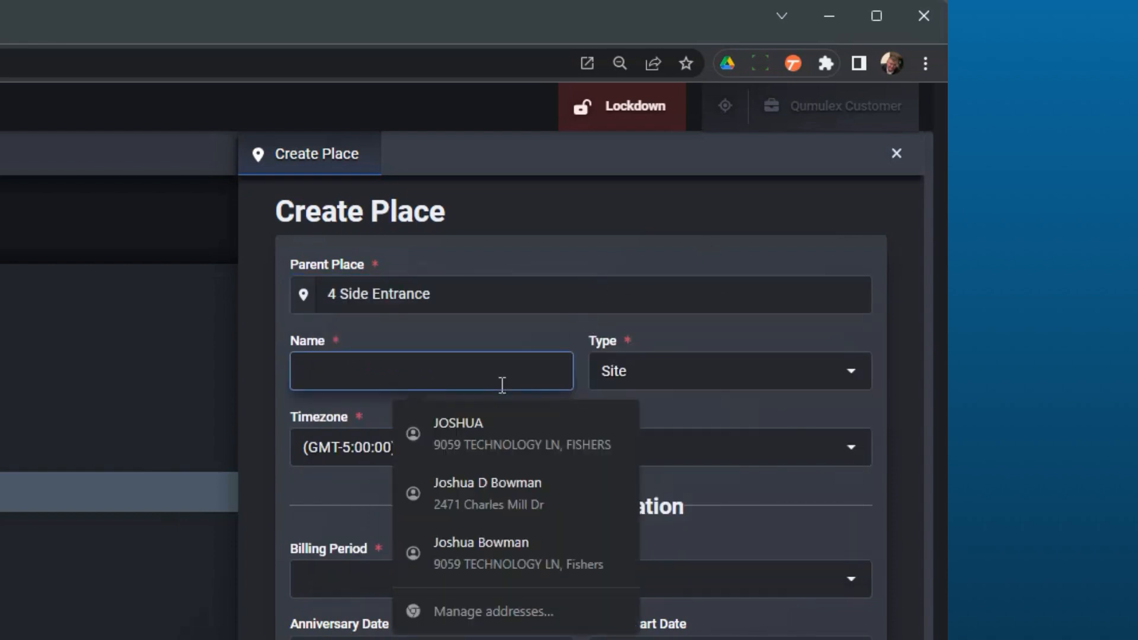
{"action": "type", "text": "Video "}
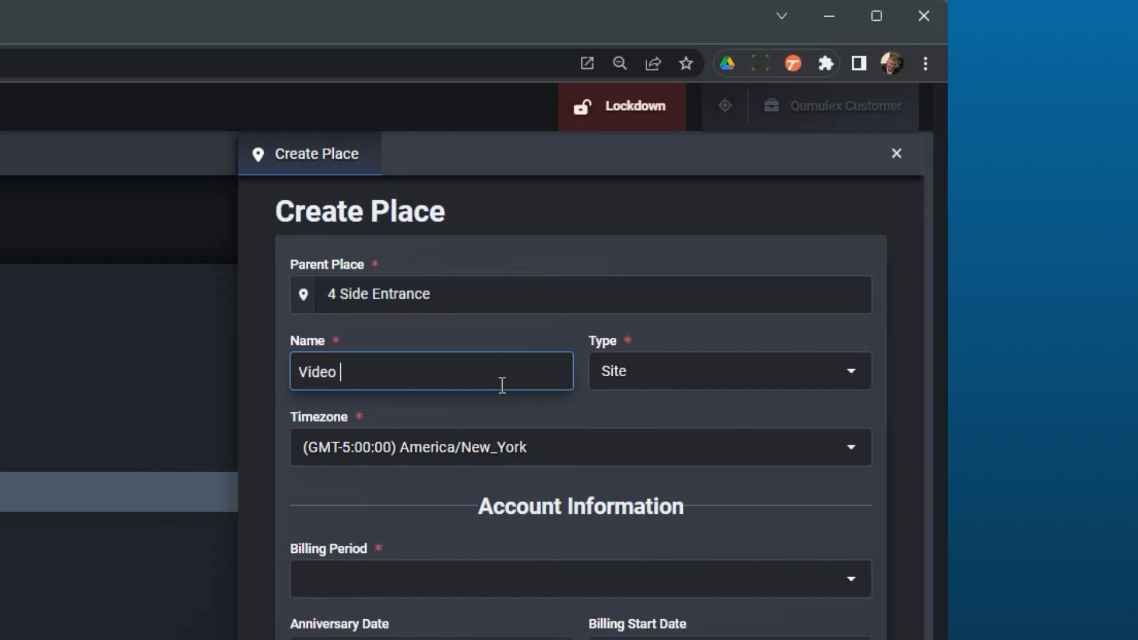
{"action": "type", "text": "Example"}
{"action": "left_click", "coordinate": [638, 374]}
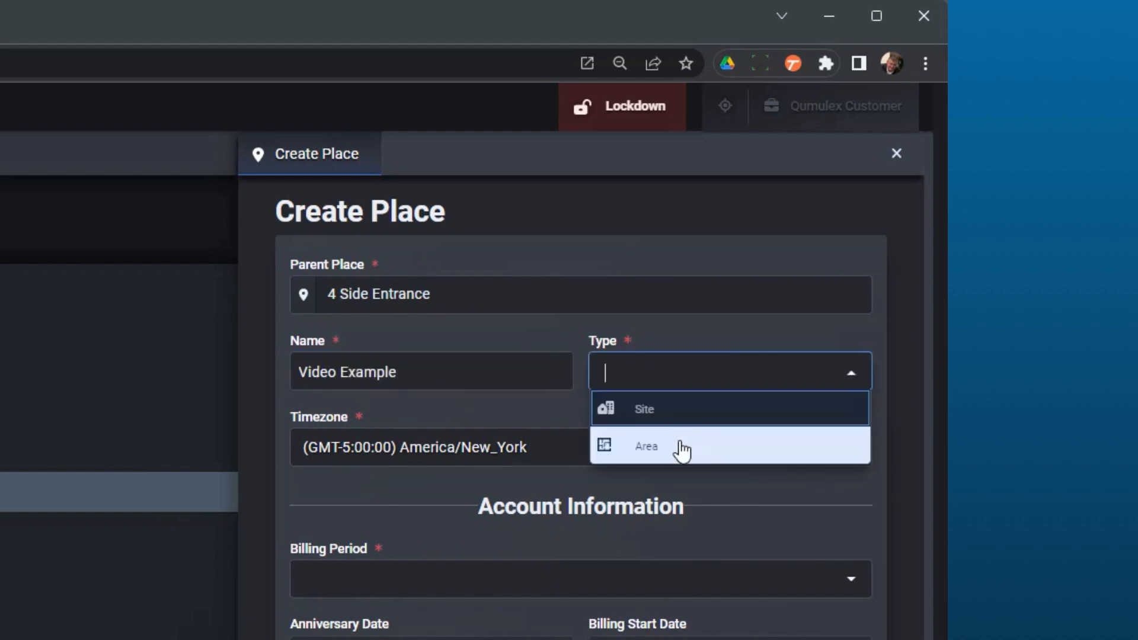
{"action": "left_click", "coordinate": [680, 442]}
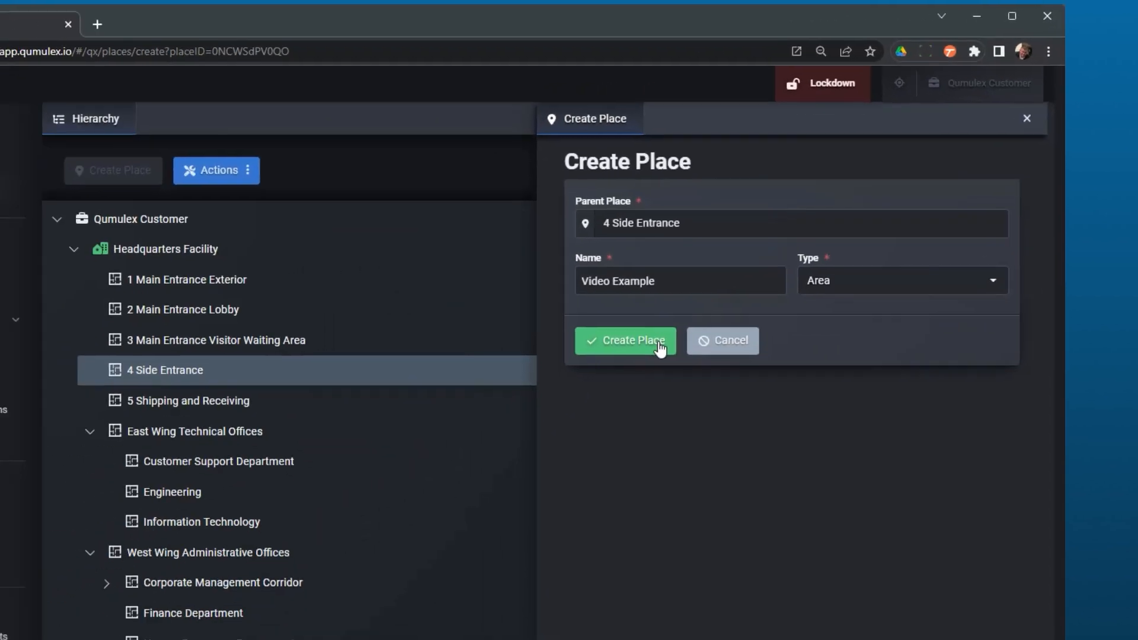
{"action": "left_click", "coordinate": [404, 456]}
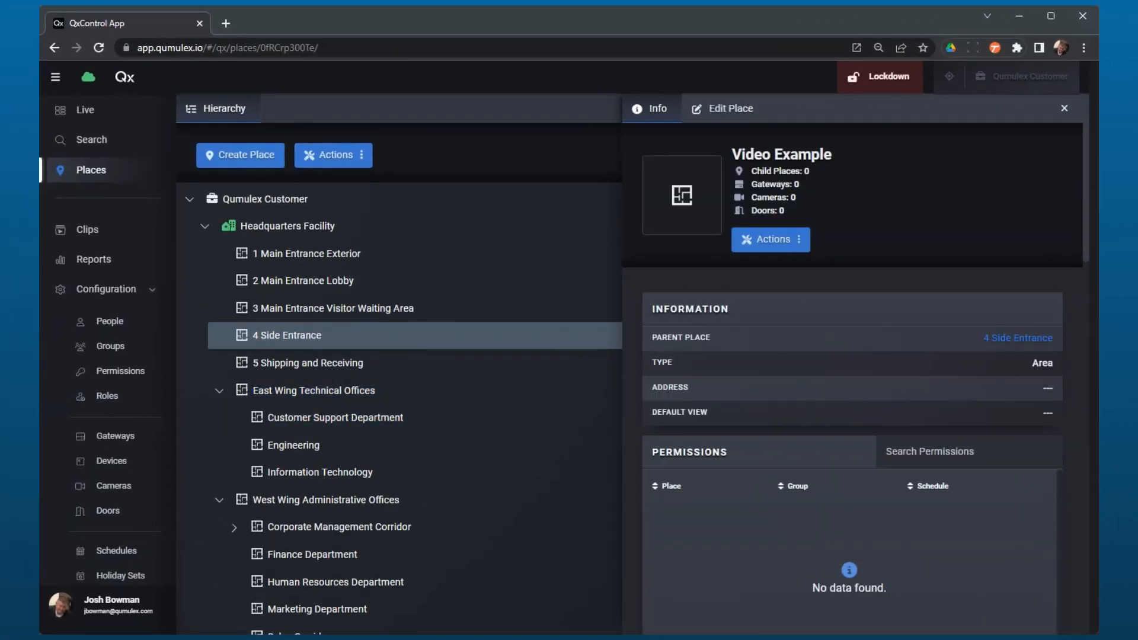
Close the new area's details, reload the places page, and collapse and re-expand 4 Side Entrance to check its child area.
{"action": "left_click", "coordinate": [1066, 109]}
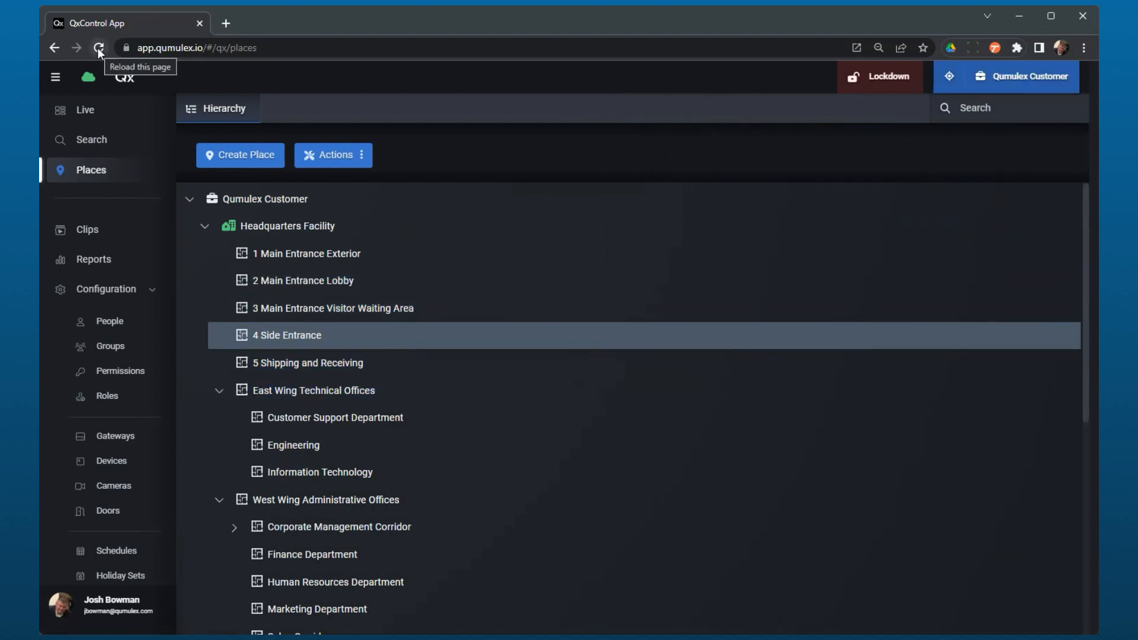
{"action": "left_click", "coordinate": [99, 49]}
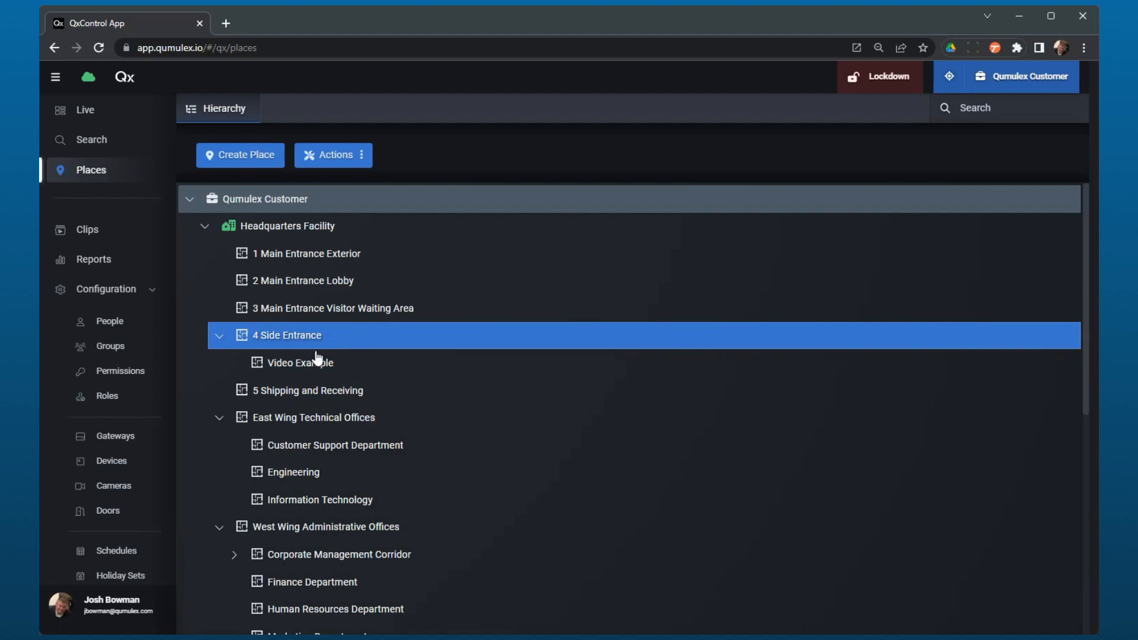
{"action": "left_click", "coordinate": [212, 337]}
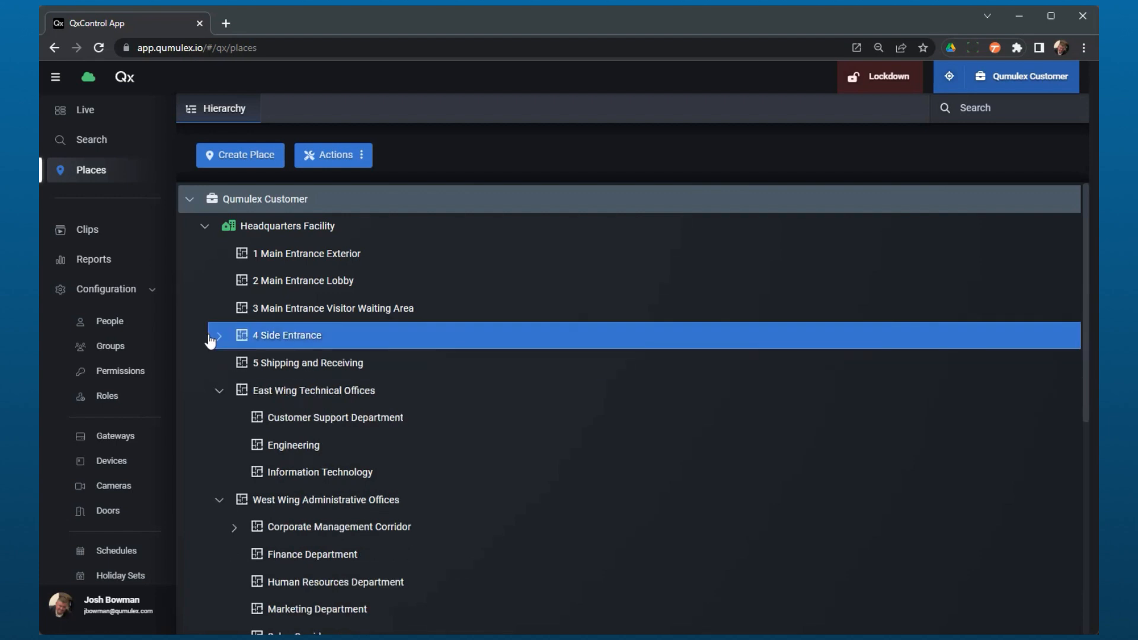
{"action": "left_click", "coordinate": [212, 336]}
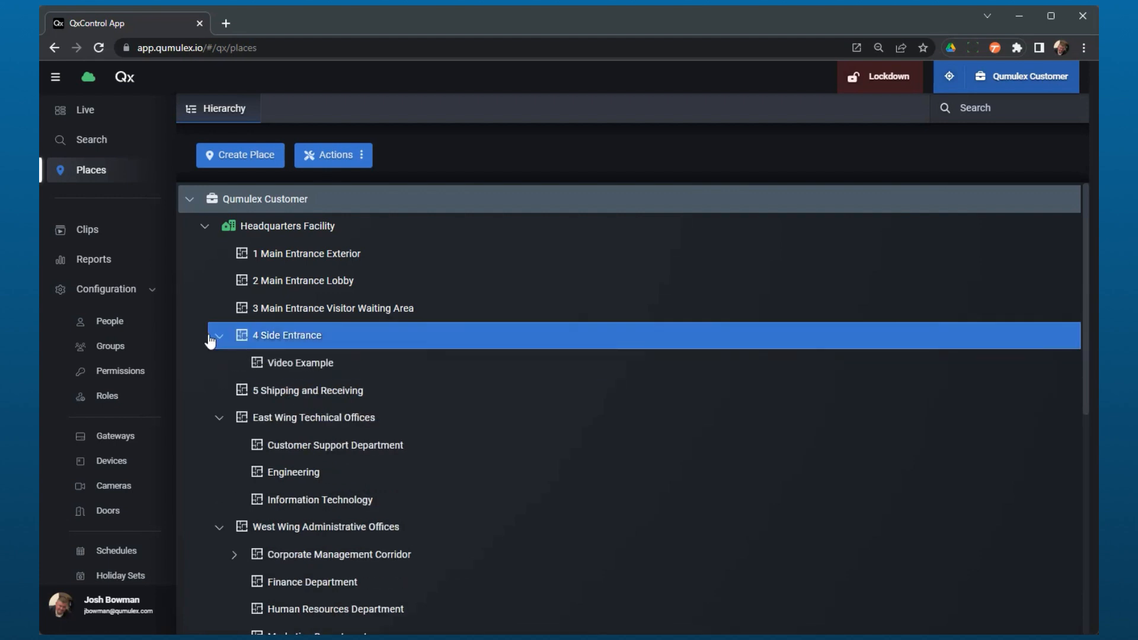
{"action": "left_click", "coordinate": [212, 337]}
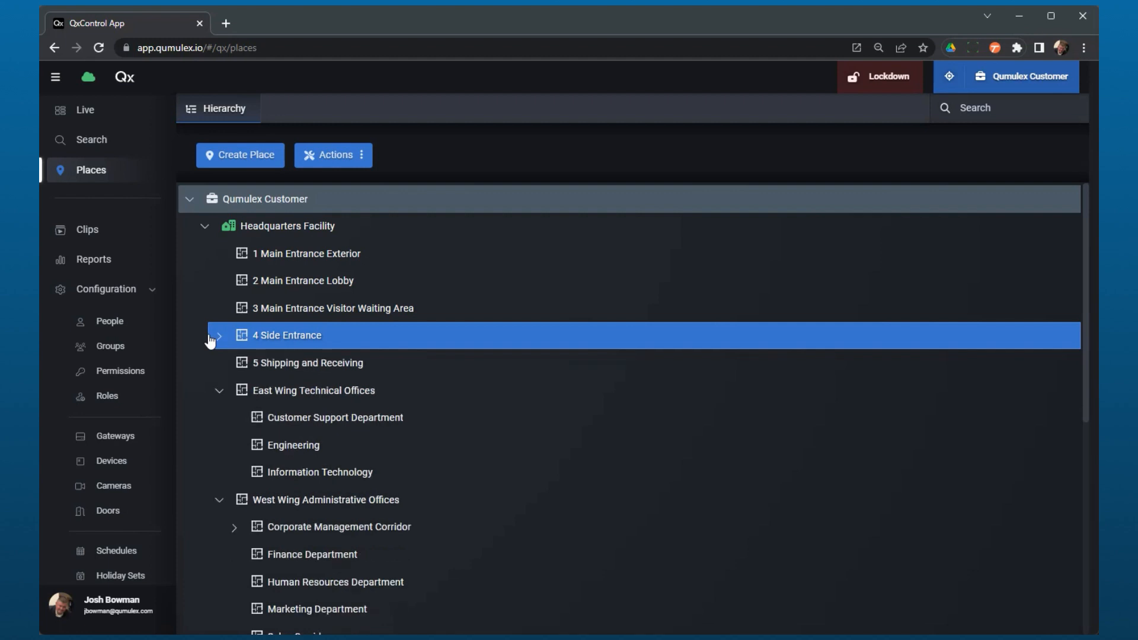
{"action": "left_click", "coordinate": [212, 336]}
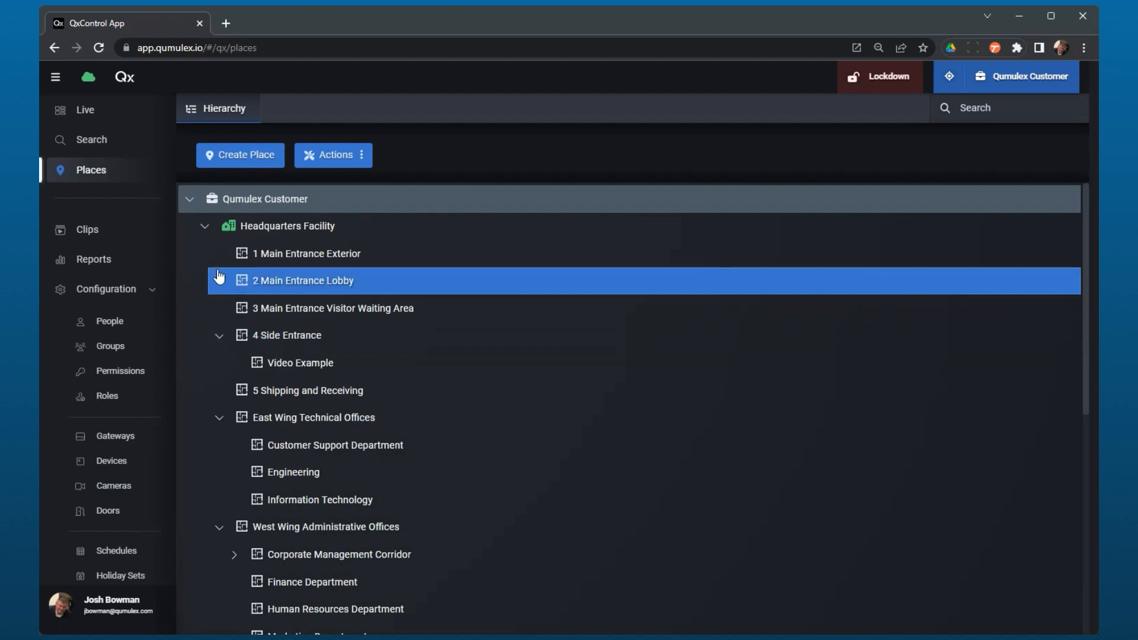
Collapse and re-expand the Headquarters Facility, and look through the areas beneath it.
{"action": "left_click", "coordinate": [202, 235]}
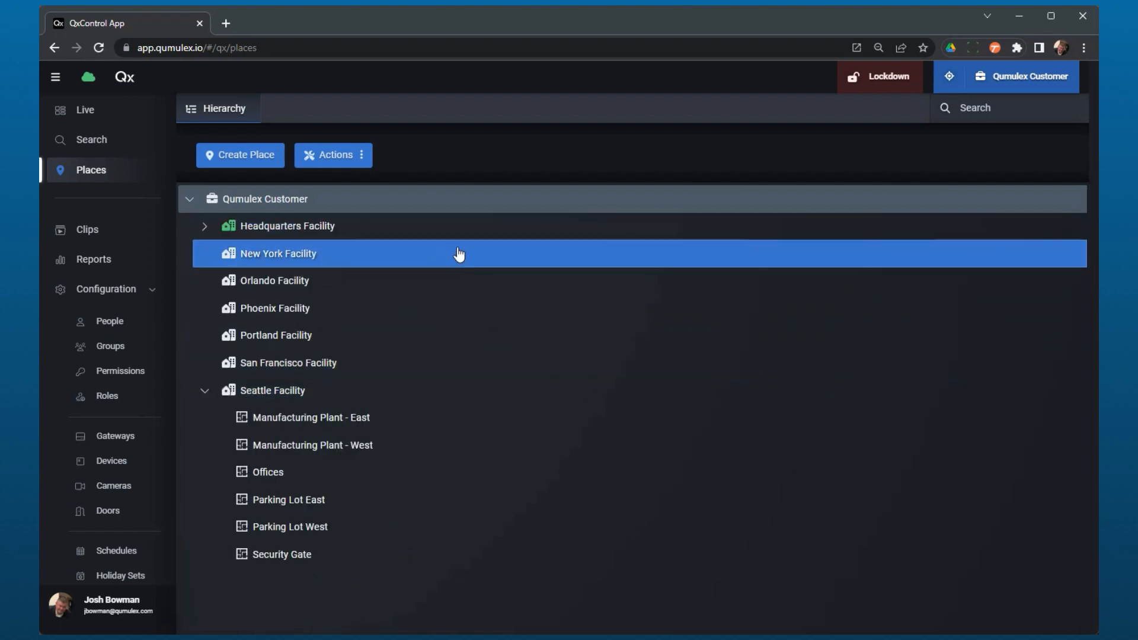
{"action": "left_click", "coordinate": [203, 231]}
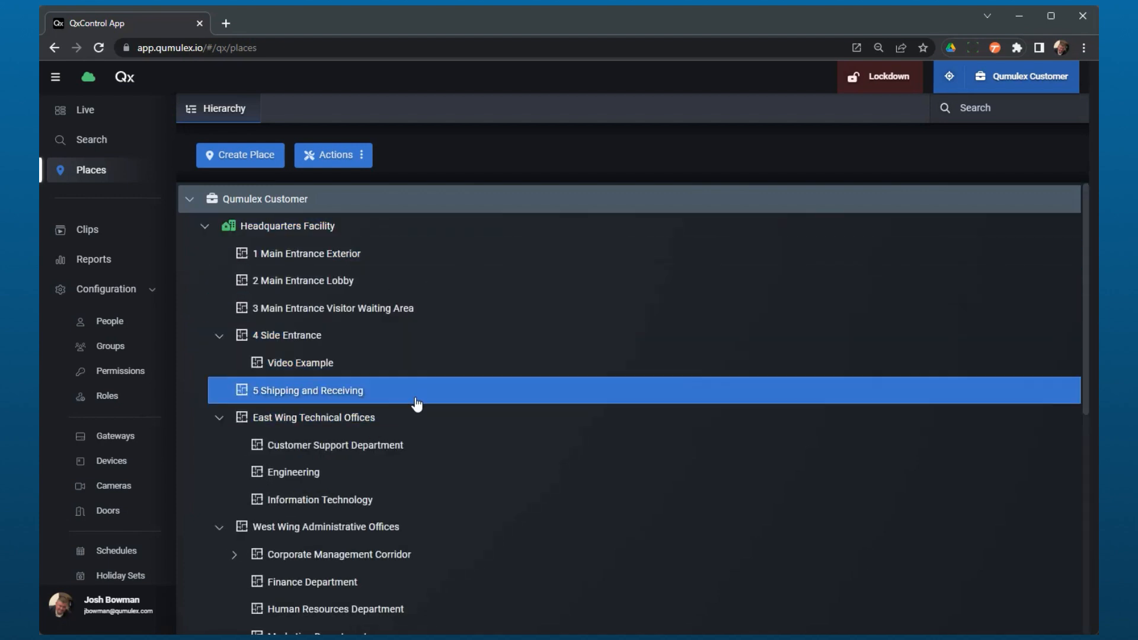
{"action": "scroll", "coordinate": [418, 542], "scroll_direction": "down", "scroll_amount": 4}
{"action": "scroll", "coordinate": [418, 541], "scroll_direction": "up", "scroll_amount": 4}
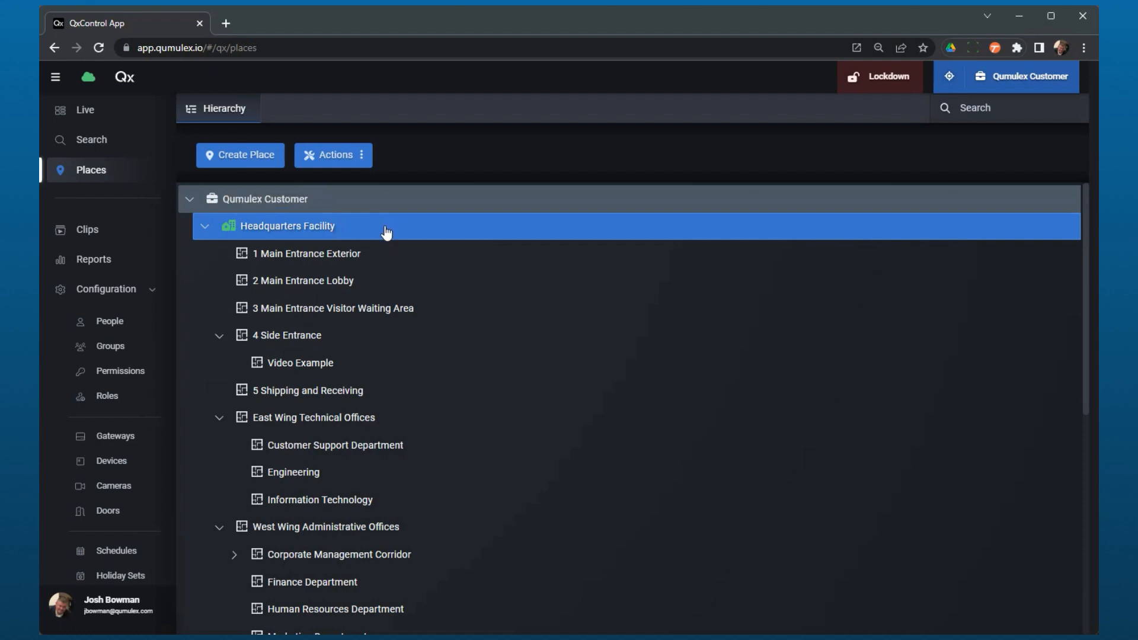
Narrow the scope to the Headquarters Facility, look over its scoped hierarchy, and close its details.
{"action": "left_click", "coordinate": [419, 225]}
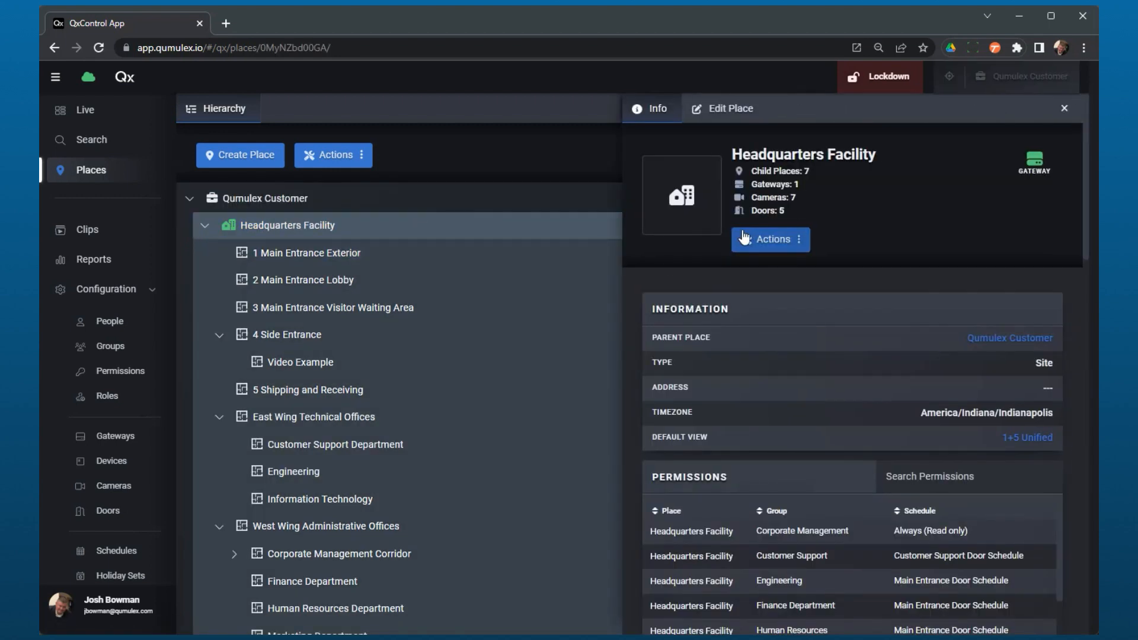
{"action": "left_click", "coordinate": [744, 237]}
{"action": "left_click", "coordinate": [765, 288]}
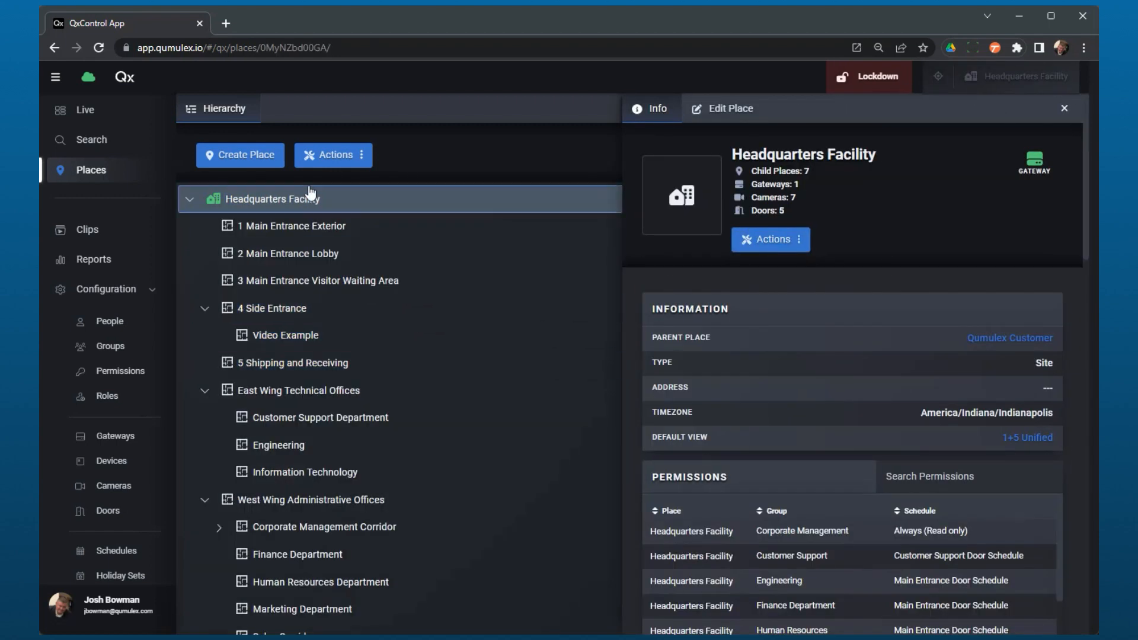
{"action": "scroll", "coordinate": [323, 338], "scroll_direction": "down", "scroll_amount": 2}
{"action": "scroll", "coordinate": [324, 335], "scroll_direction": "up", "scroll_amount": 2}
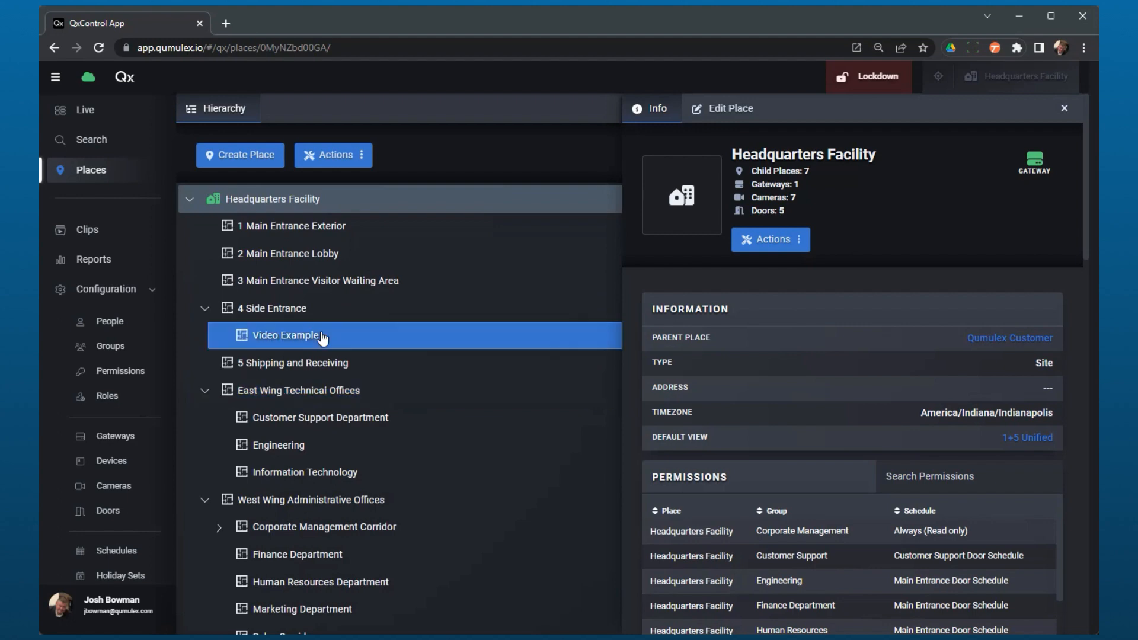
{"action": "left_click", "coordinate": [1065, 108]}
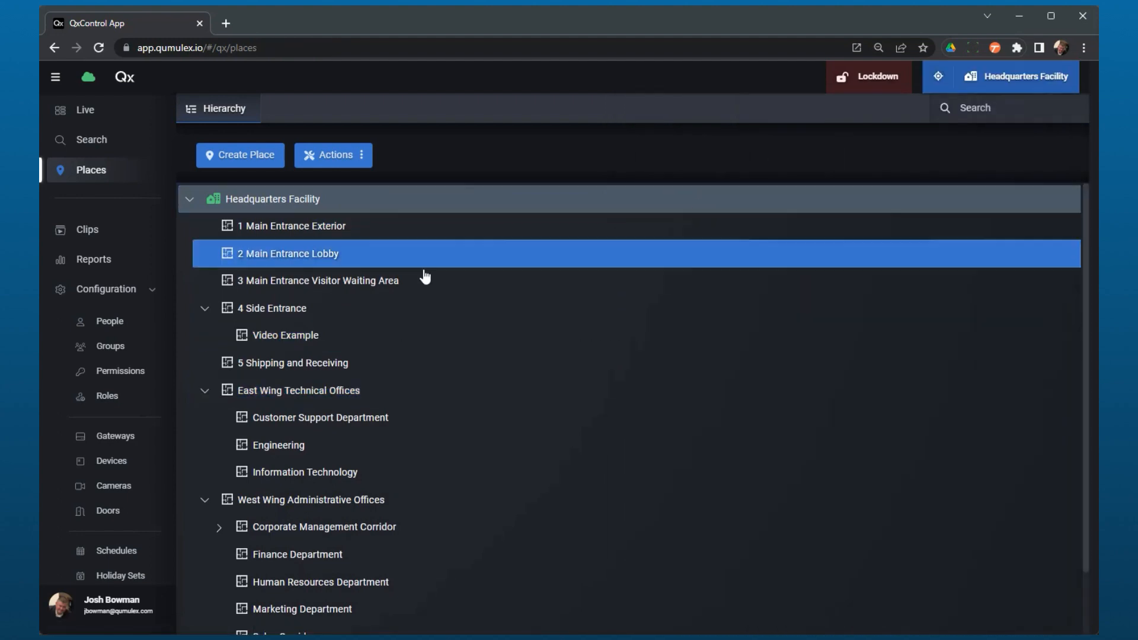
Go to the live view and change the scope to East Wing Technical Offices.
{"action": "left_click", "coordinate": [89, 109]}
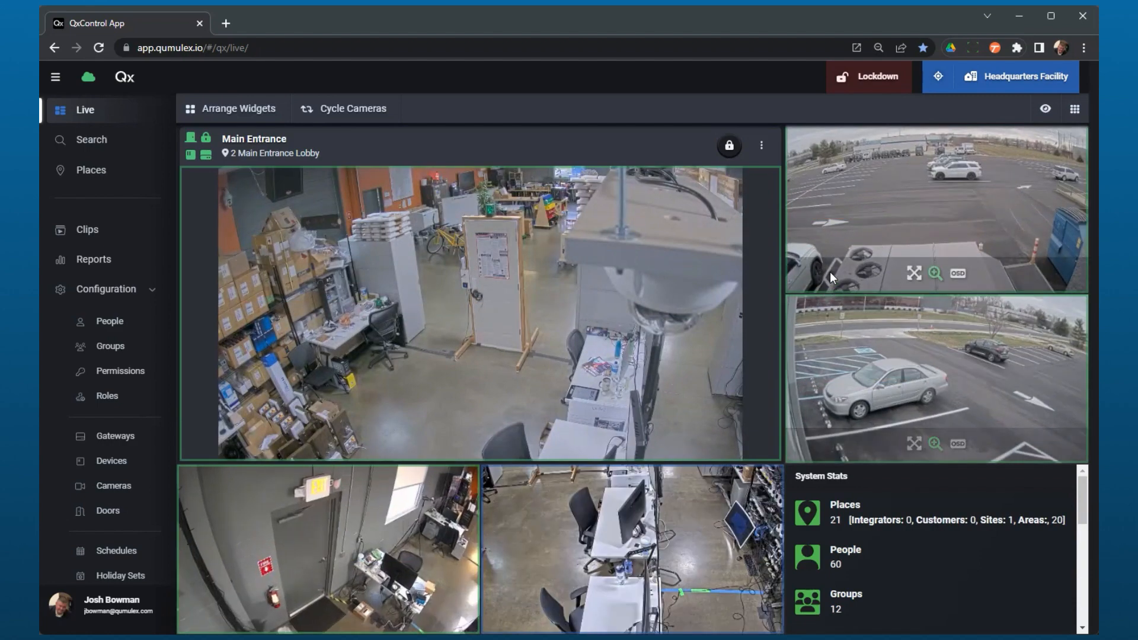
{"action": "left_click", "coordinate": [1042, 80]}
{"action": "scroll", "coordinate": [511, 331], "scroll_direction": "down", "scroll_amount": 4}
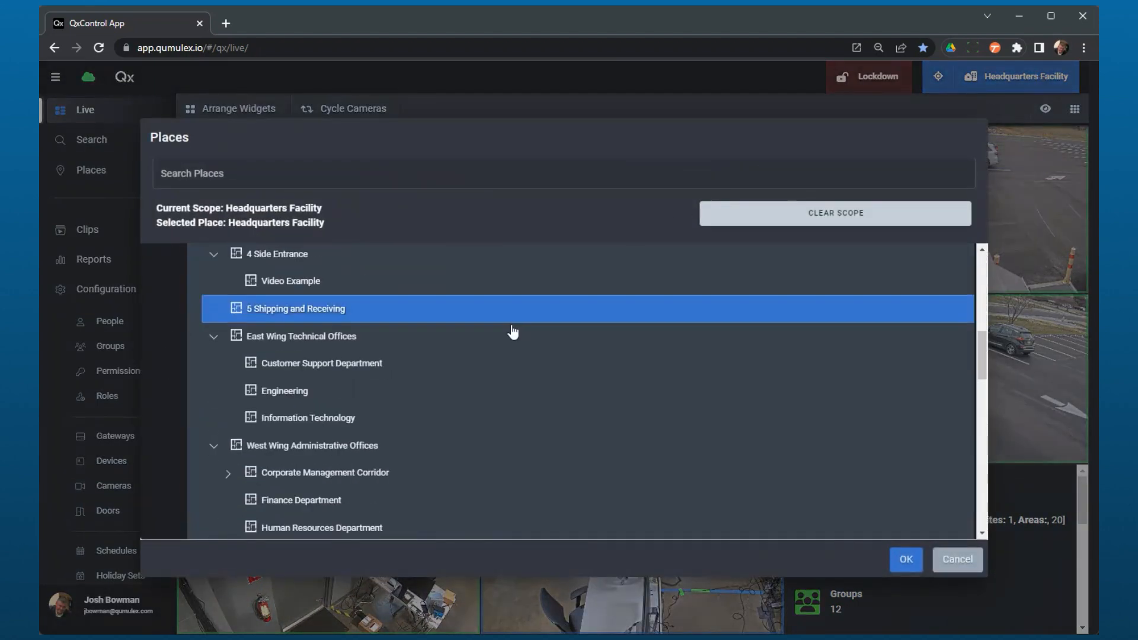
{"action": "left_click", "coordinate": [442, 344]}
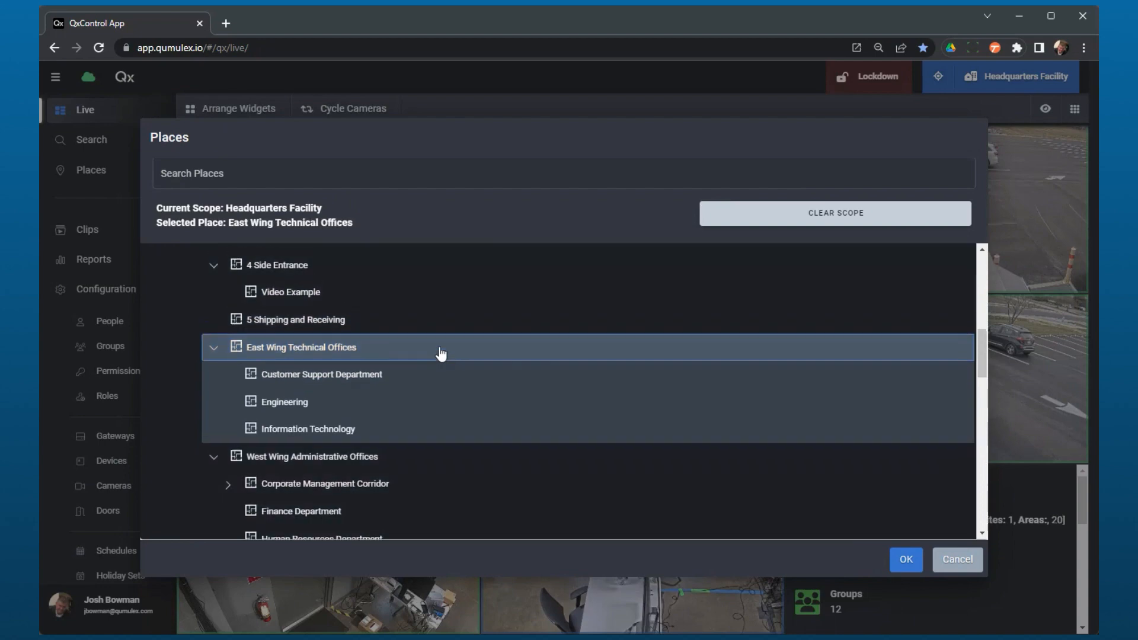
{"action": "left_click", "coordinate": [906, 560]}
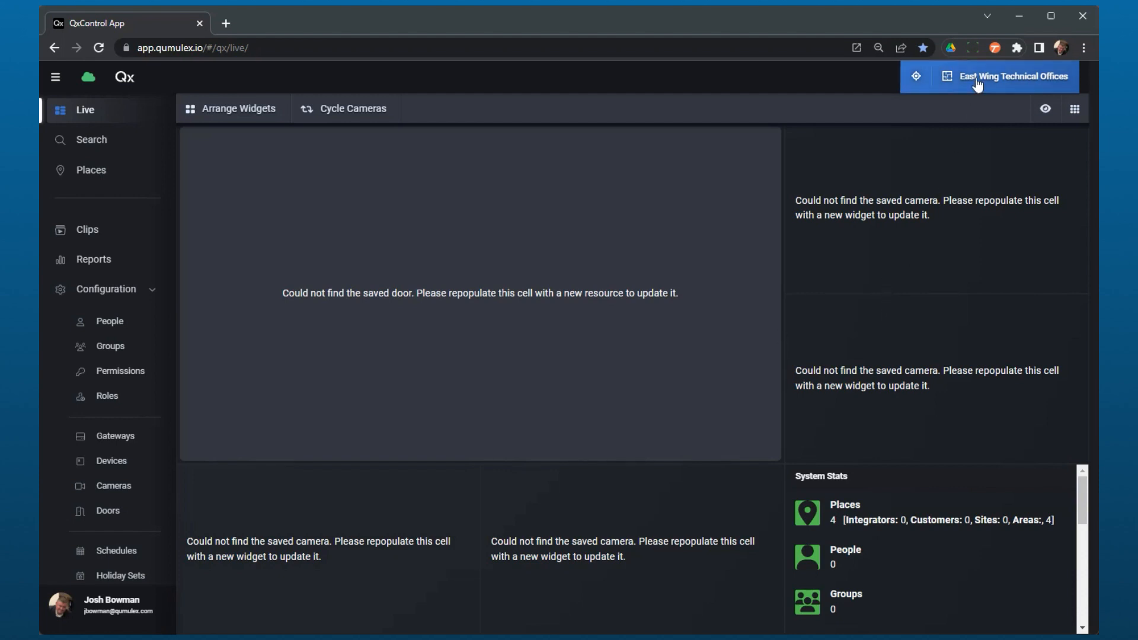
Show the Side Entrance camera in the largest cell of the live view and close the widget list.
{"action": "left_click", "coordinate": [1075, 108]}
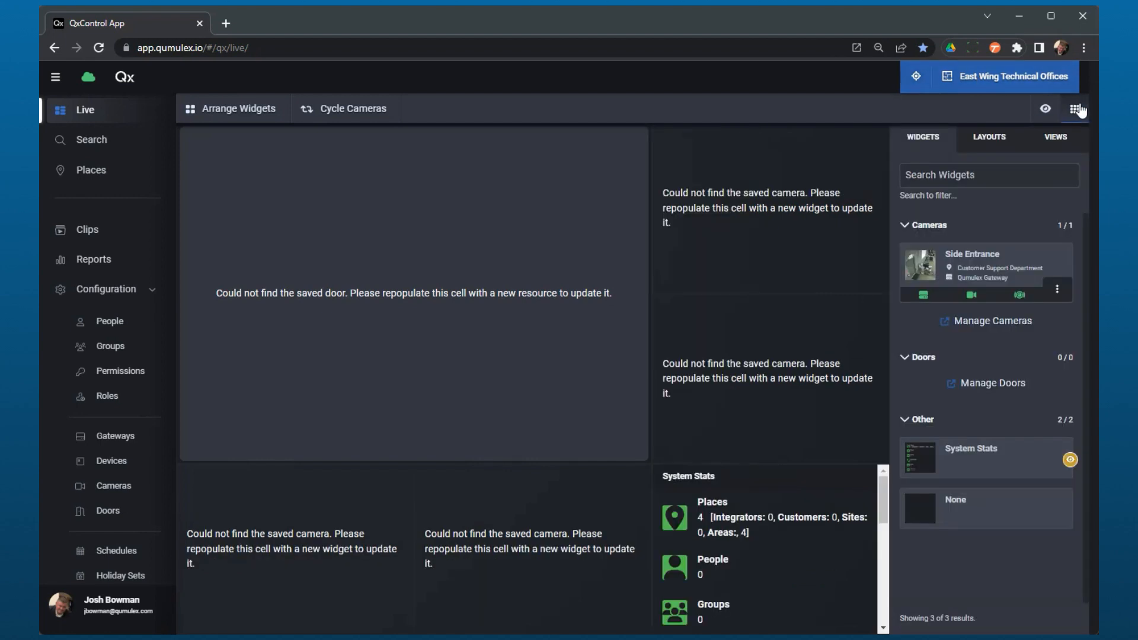
{"action": "left_click", "coordinate": [985, 274]}
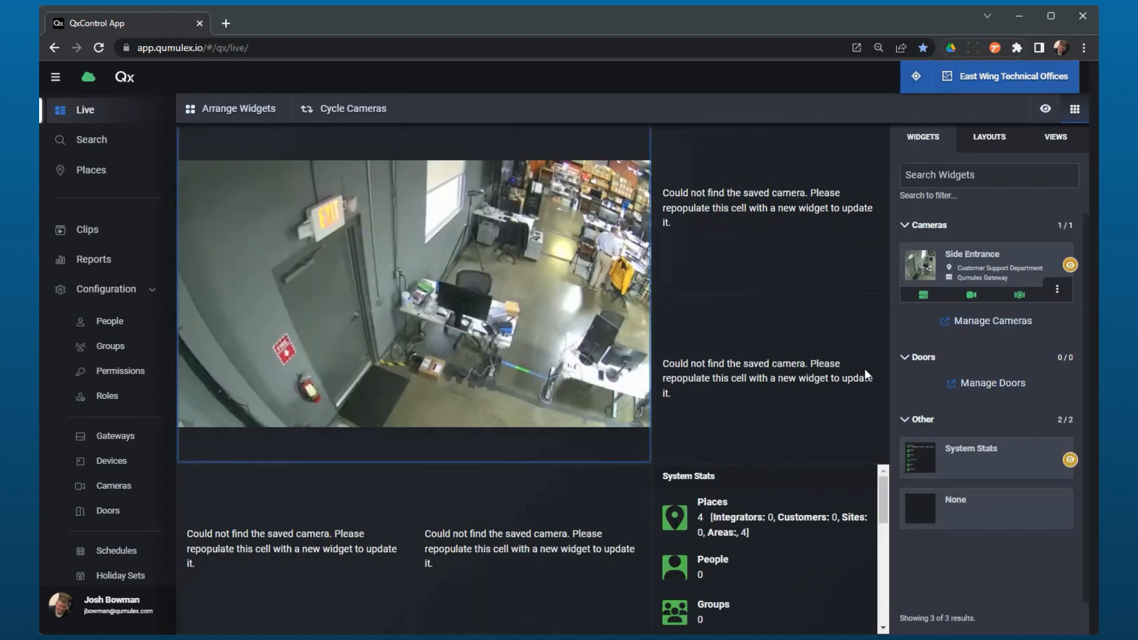
{"action": "left_click", "coordinate": [1080, 108]}
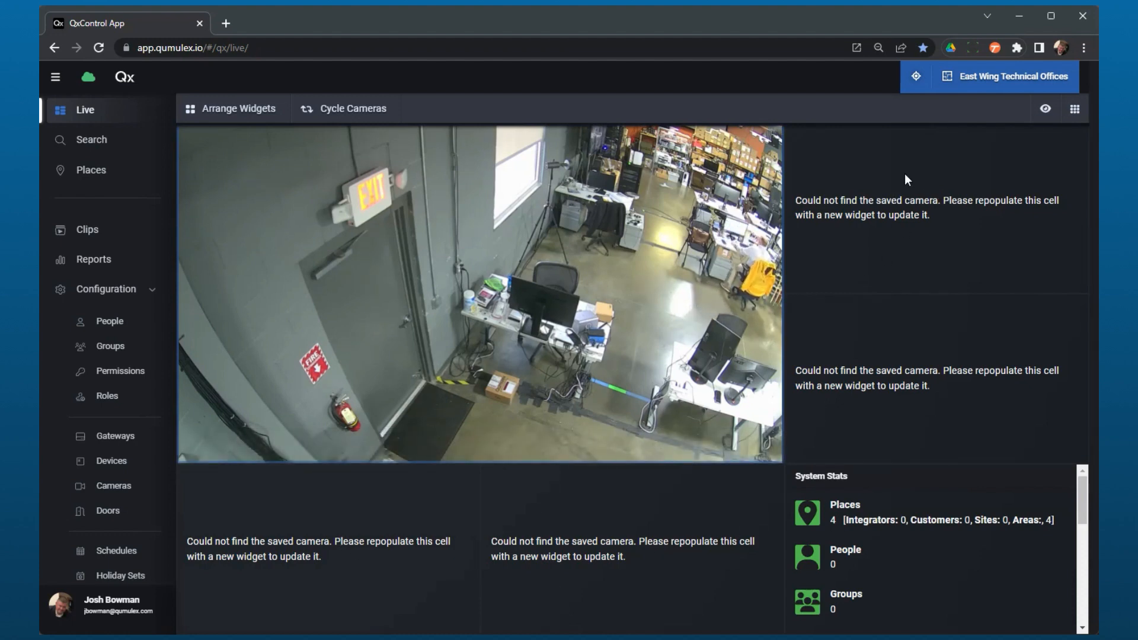
Change the live view's scope from the East Wing Technical Offices to Qumulex Customer.
{"action": "left_click", "coordinate": [984, 85]}
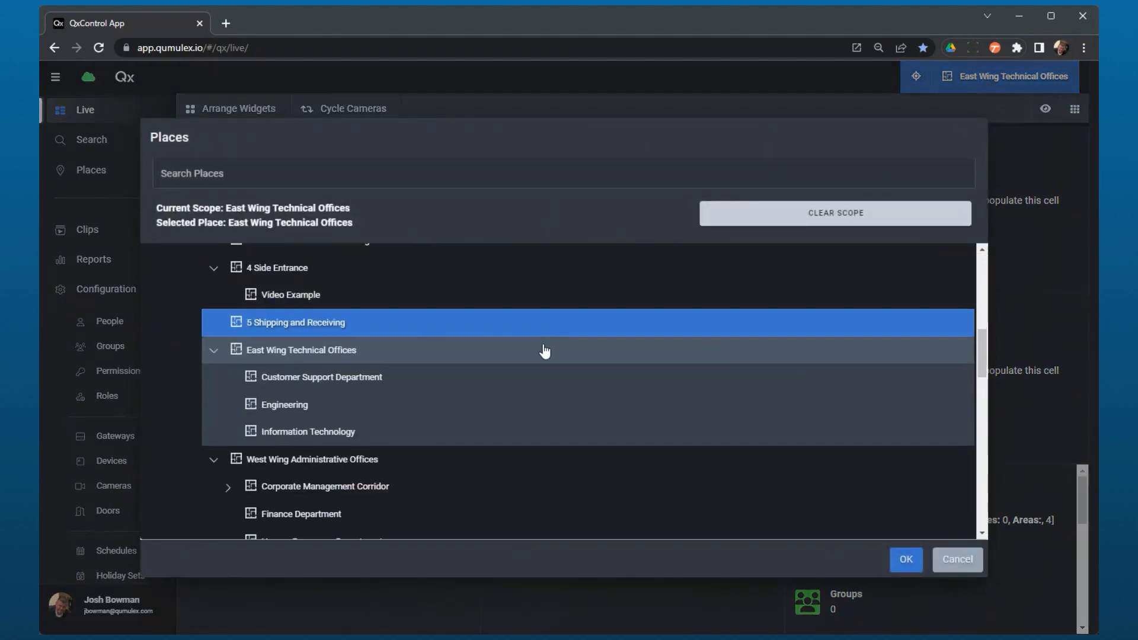
{"action": "scroll", "coordinate": [546, 353], "scroll_direction": "up", "scroll_amount": 6}
{"action": "left_click", "coordinate": [442, 407]}
{"action": "scroll", "coordinate": [439, 402], "scroll_direction": "down", "scroll_amount": 5}
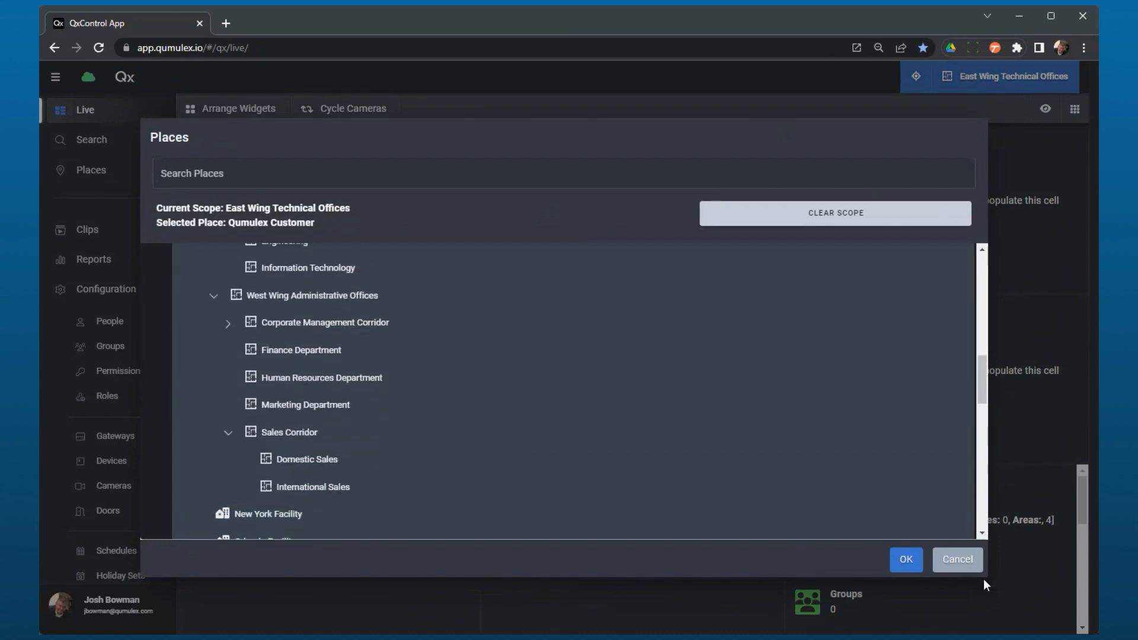
{"action": "left_click", "coordinate": [906, 559]}
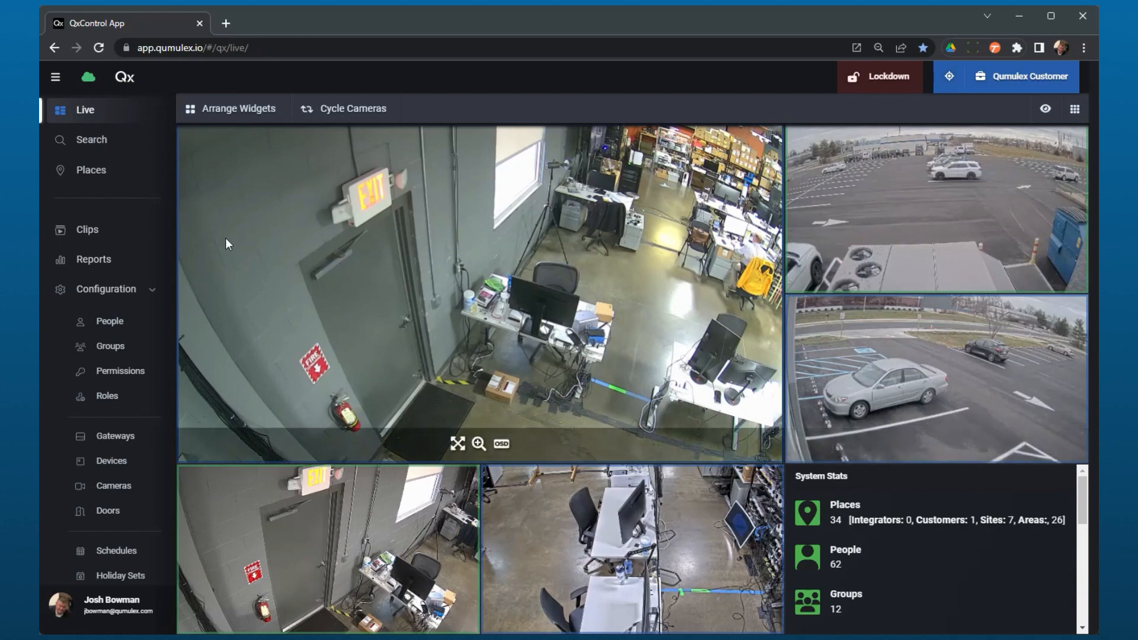
Open the people list and bring up the first listed consultant's record for editing.
{"action": "left_click", "coordinate": [110, 324]}
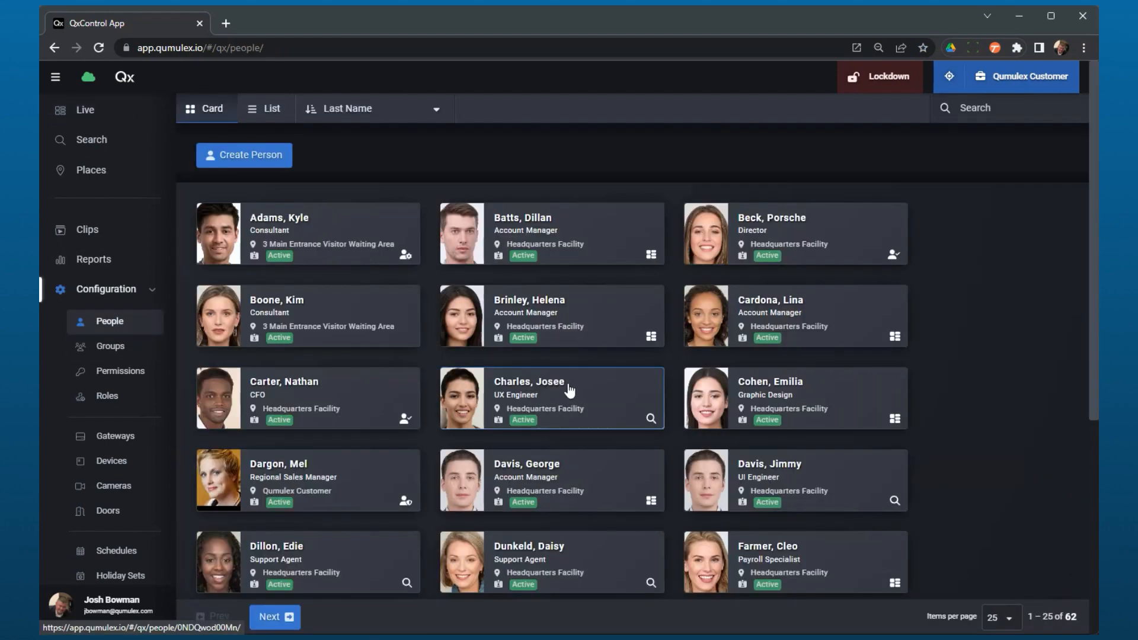
{"action": "left_click", "coordinate": [364, 235]}
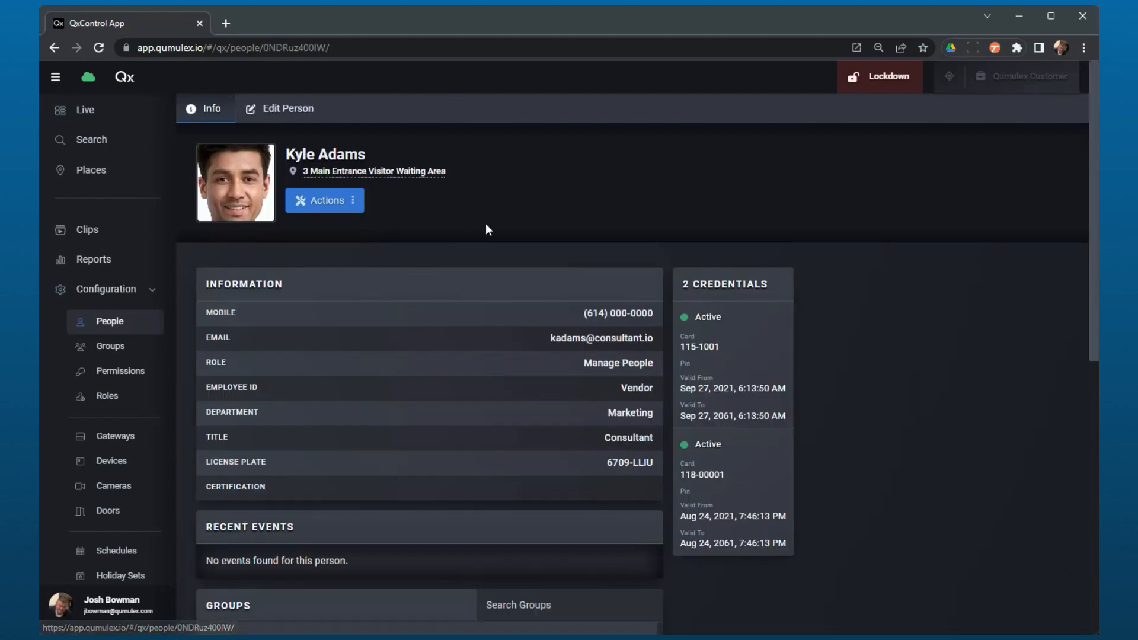
{"action": "left_click", "coordinate": [294, 120]}
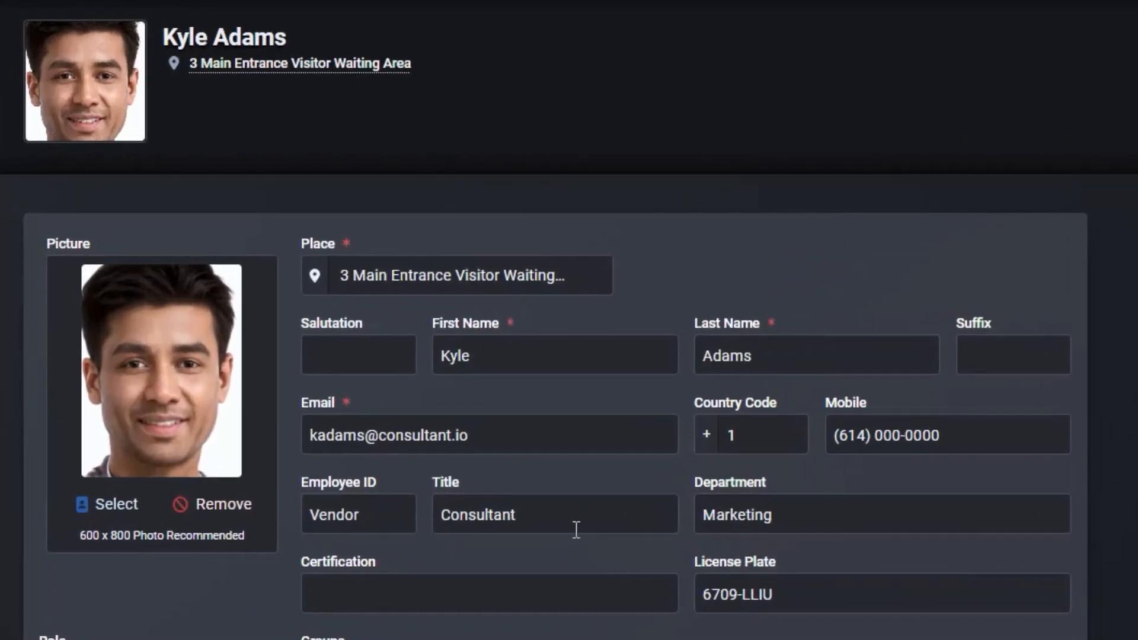
Look over the person's editable fields and the places available for assignment, and close the place choices without picking one.
{"action": "scroll", "coordinate": [583, 546], "scroll_direction": "down", "scroll_amount": 2}
{"action": "scroll", "coordinate": [583, 545], "scroll_direction": "up", "scroll_amount": 2}
{"action": "left_click", "coordinate": [515, 272]}
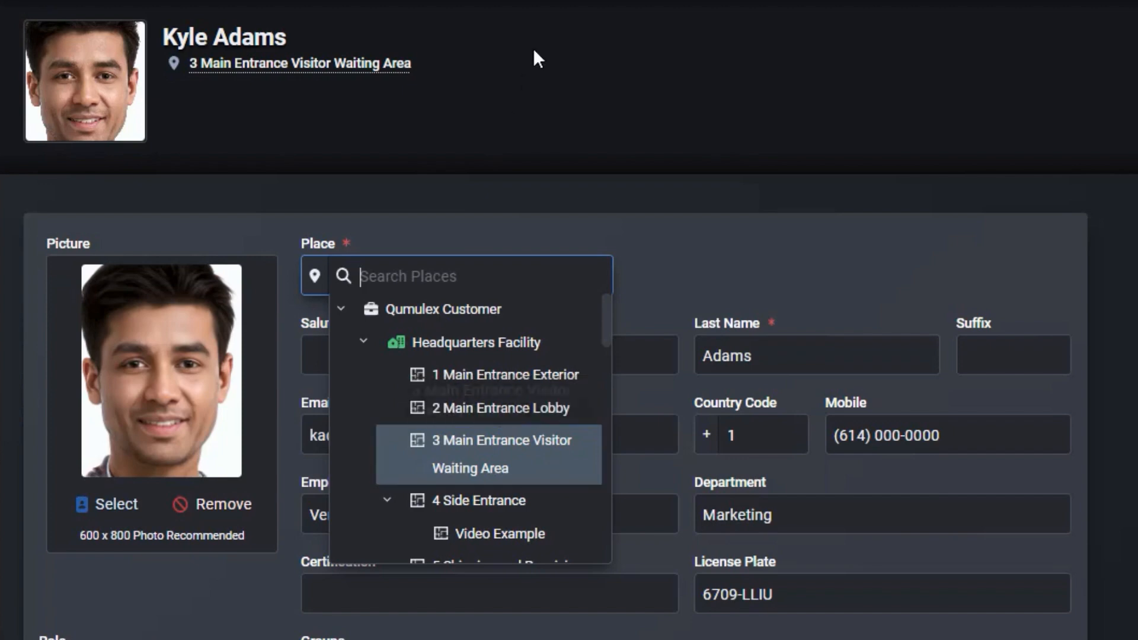
{"action": "left_click", "coordinate": [538, 86]}
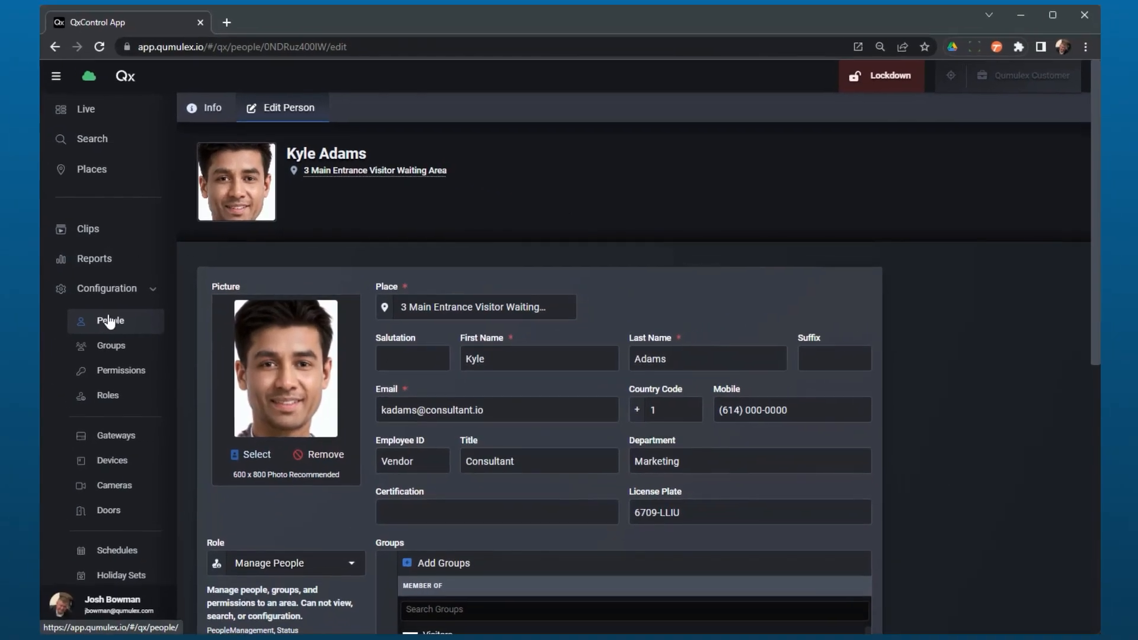
Return to the people list and go to the places hierarchy.
{"action": "left_click", "coordinate": [110, 321]}
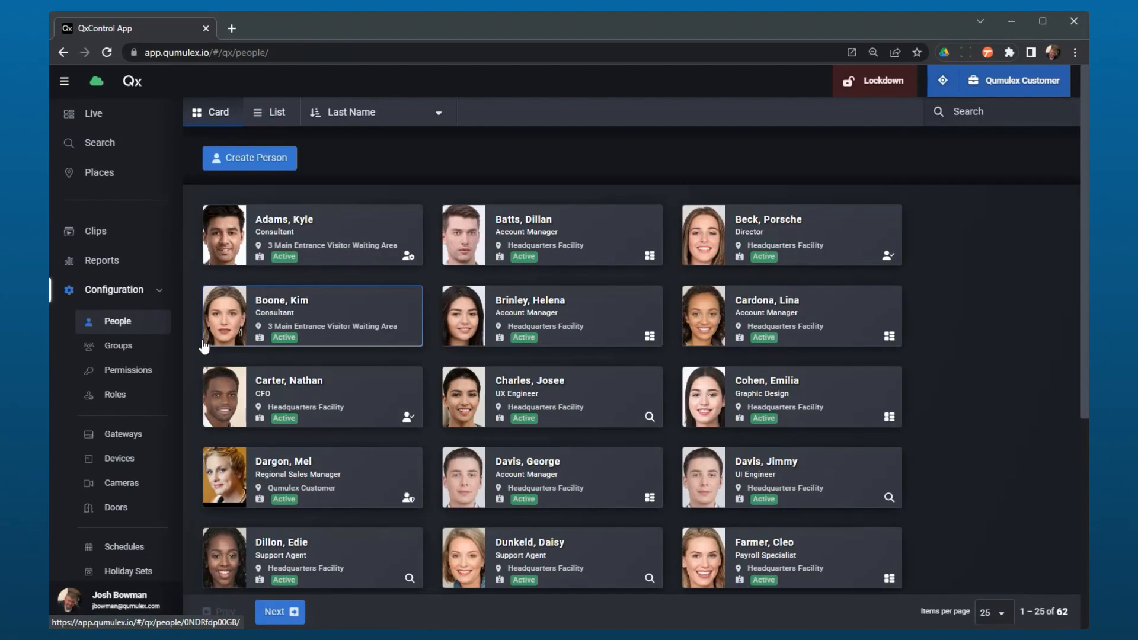
{"action": "left_click", "coordinate": [113, 173]}
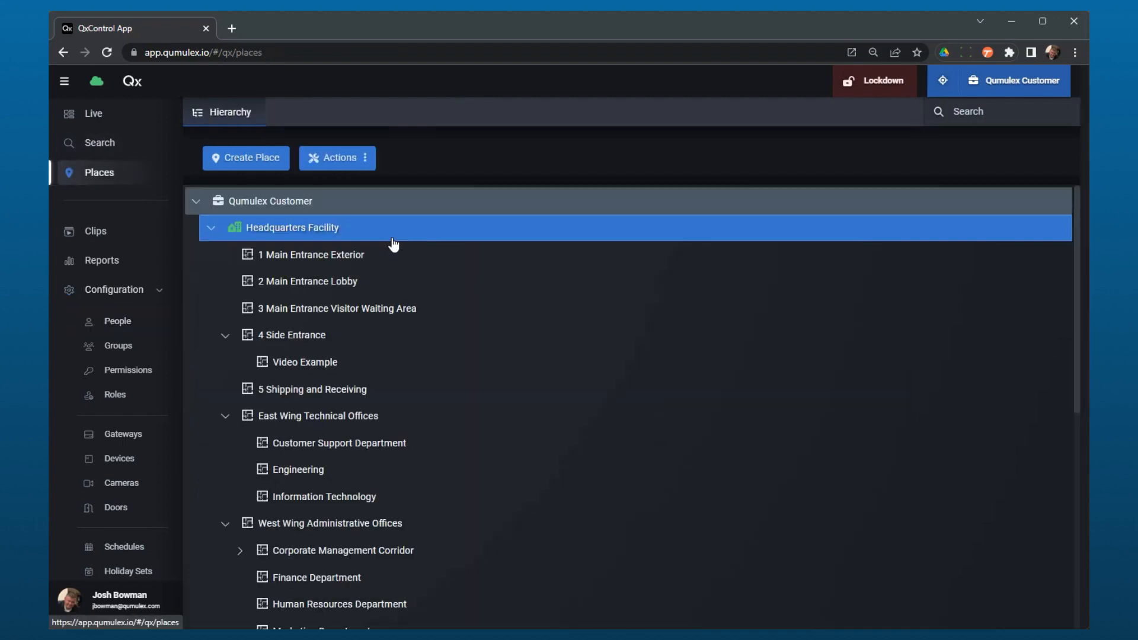